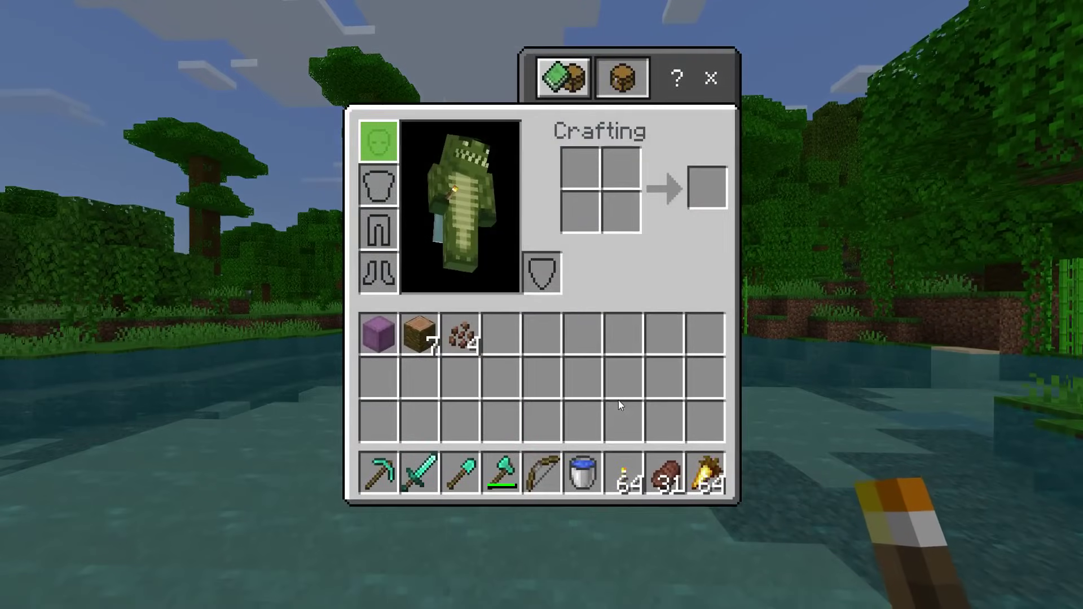
# - Show the game HUD, close the FOV Changer window over the open chat, and return to the world
pyautogui.moveTo(380, 336)
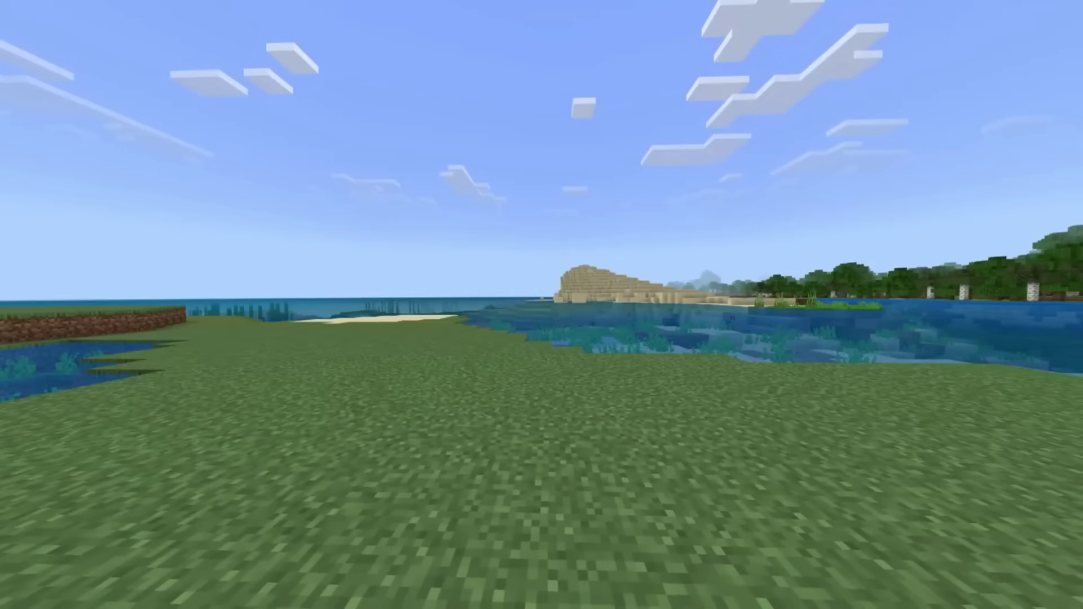
pyautogui.press('F1')
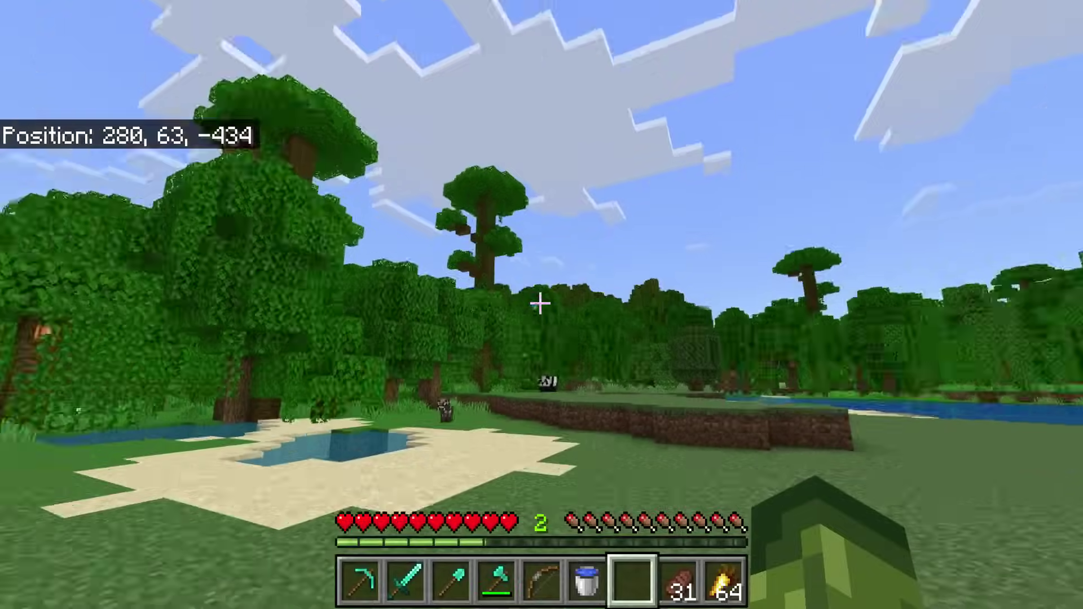
pyautogui.press('t')
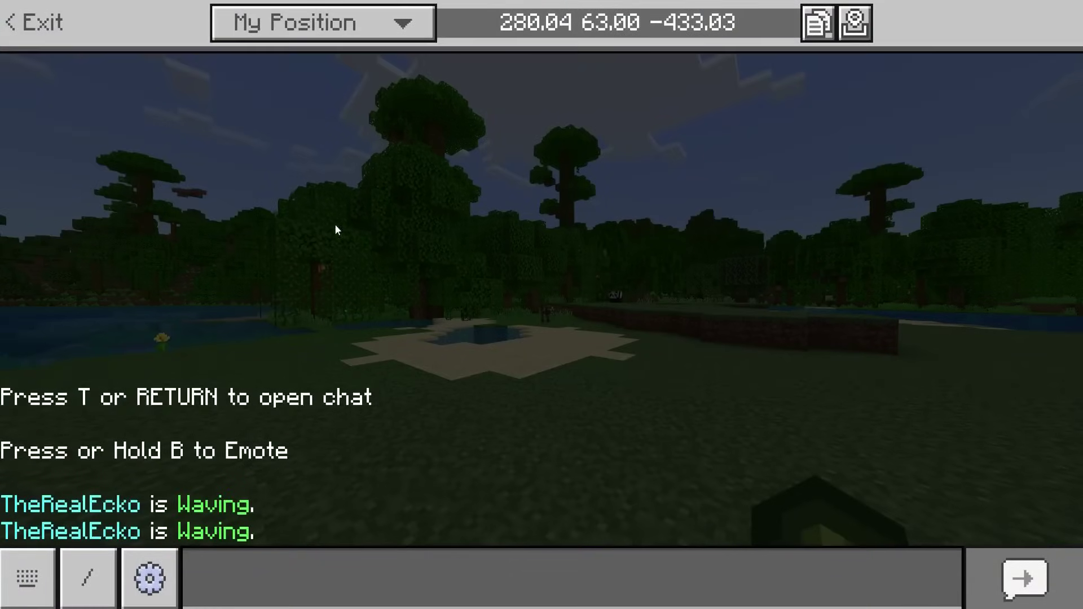
pyautogui.hotkey('alt', 'Tab')
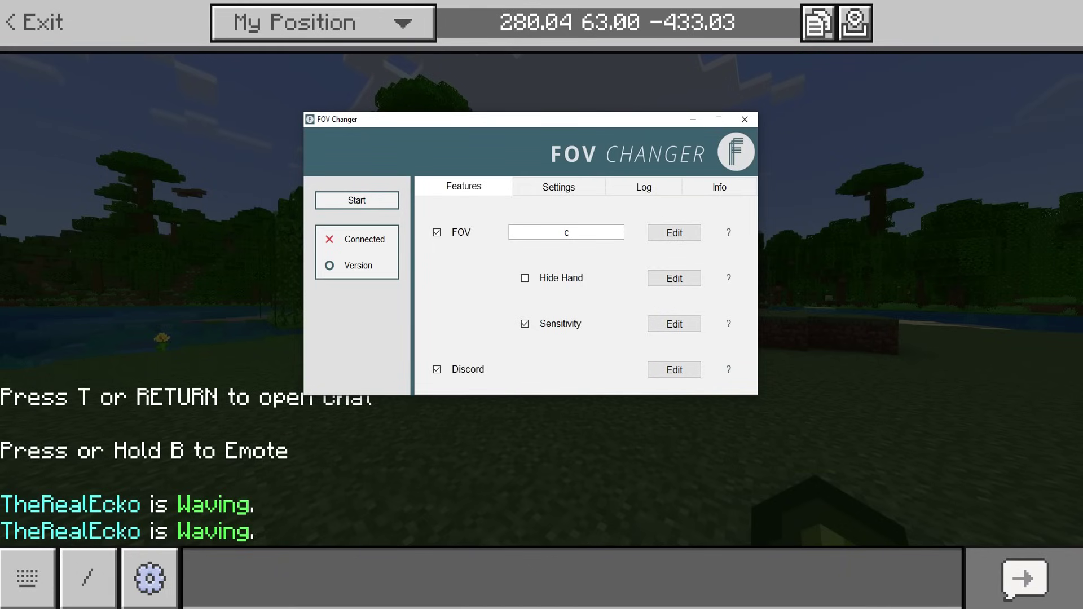
pyautogui.click(746, 119)
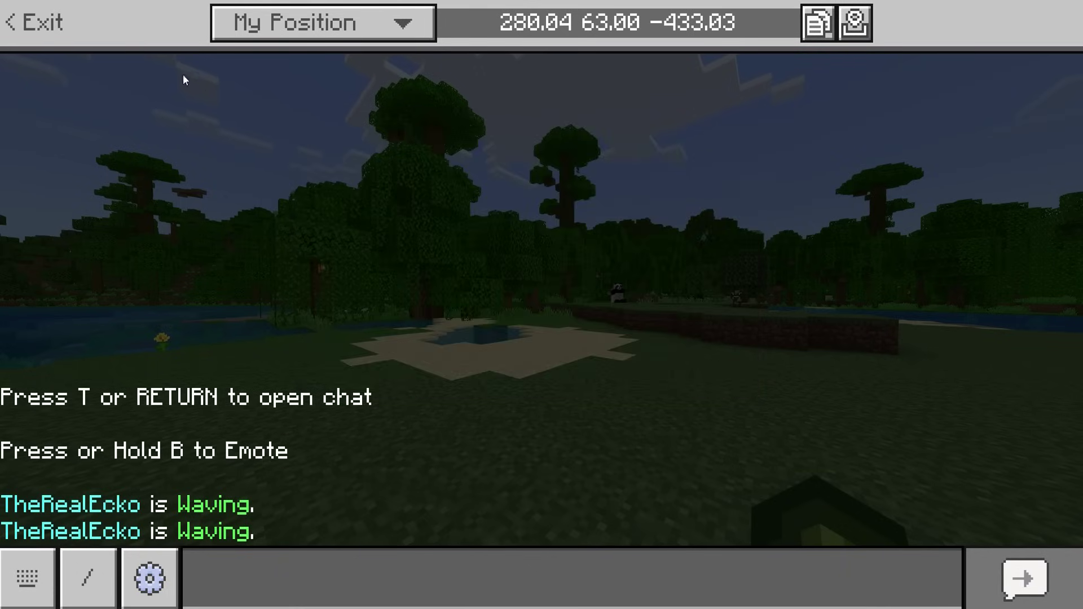
pyautogui.click(20, 32)
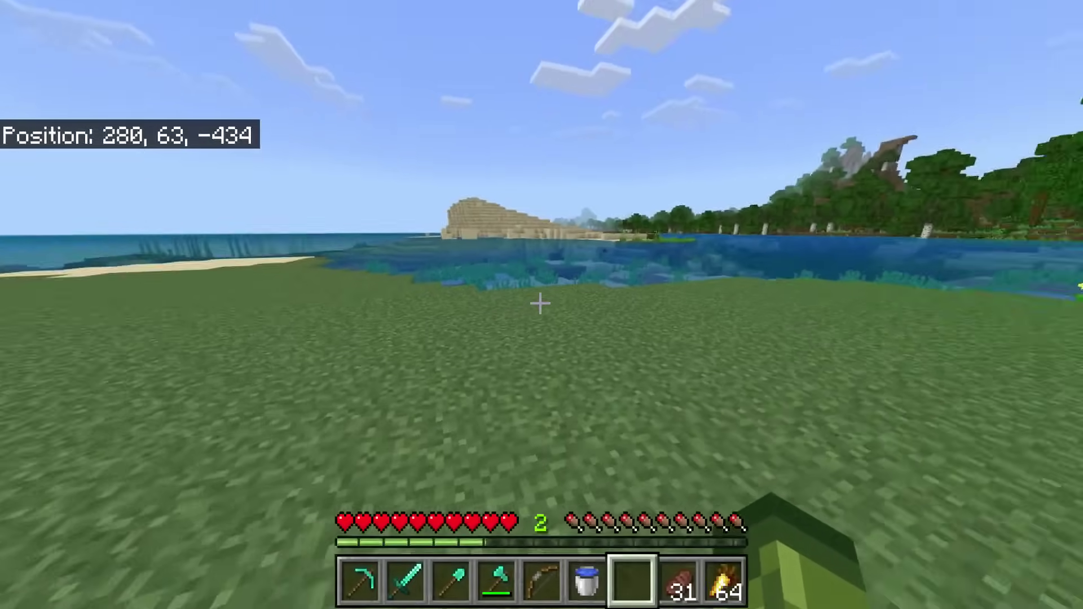
# - Examine the shulker box's contents and the diamond tools in the inventory
pyautogui.press('w')
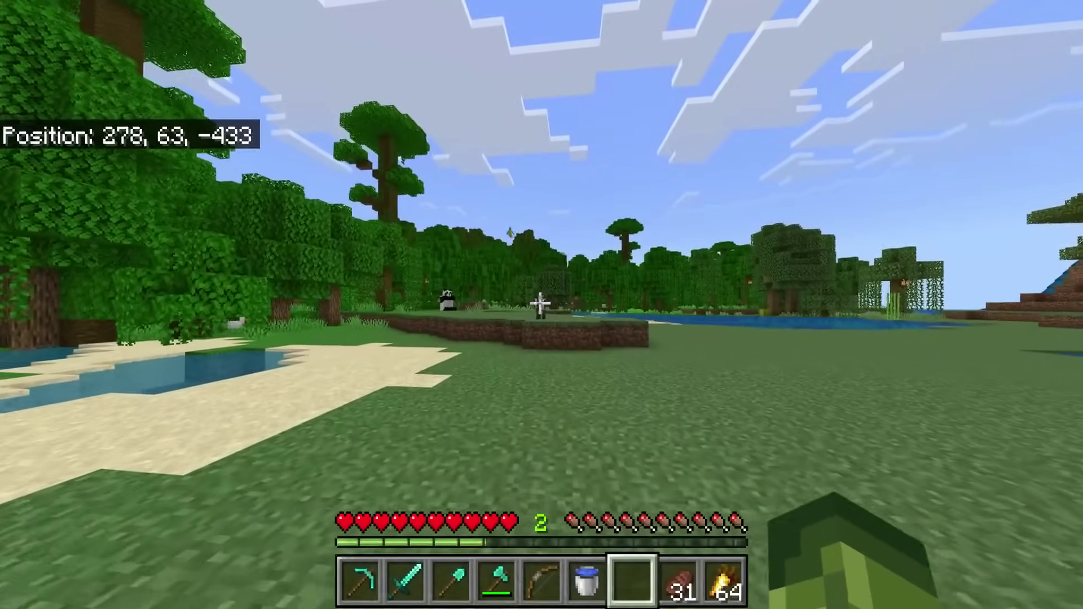
pyautogui.press('e')
pyautogui.moveTo(381, 339)
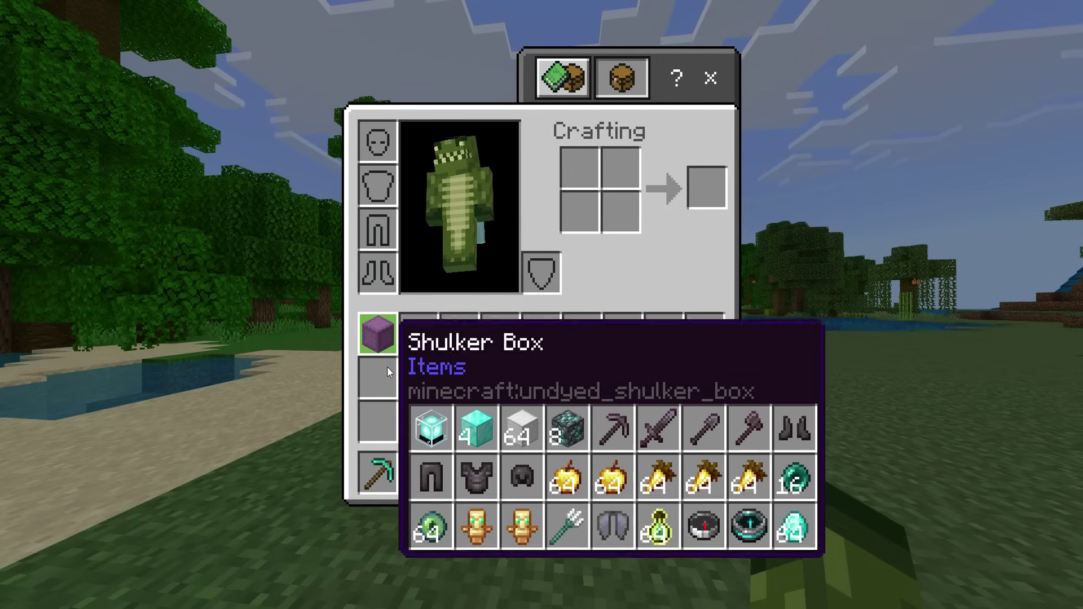
pyautogui.moveTo(378, 479)
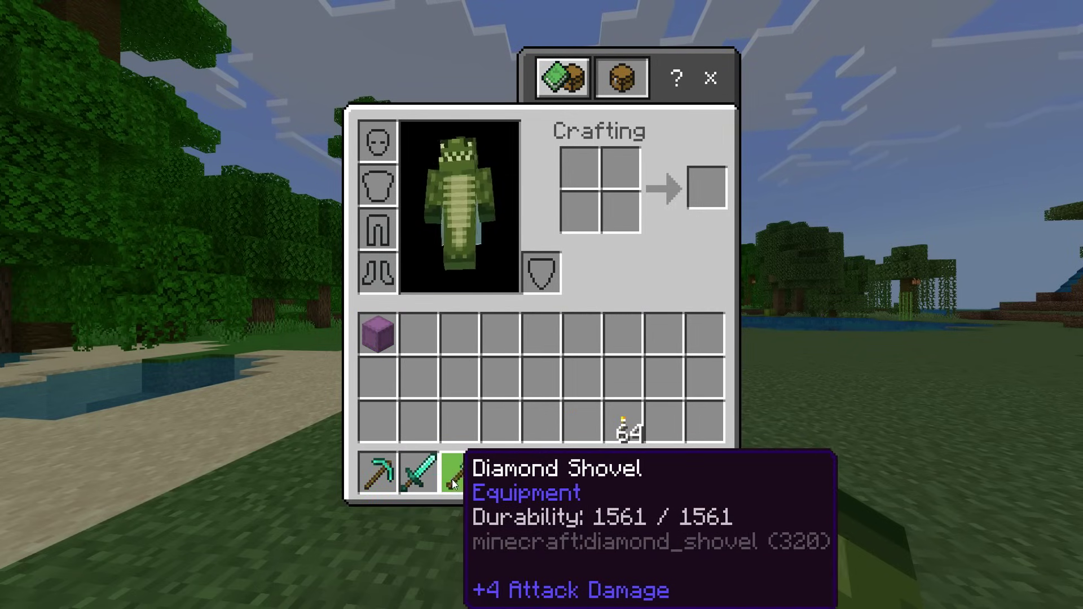
pyautogui.press('e')
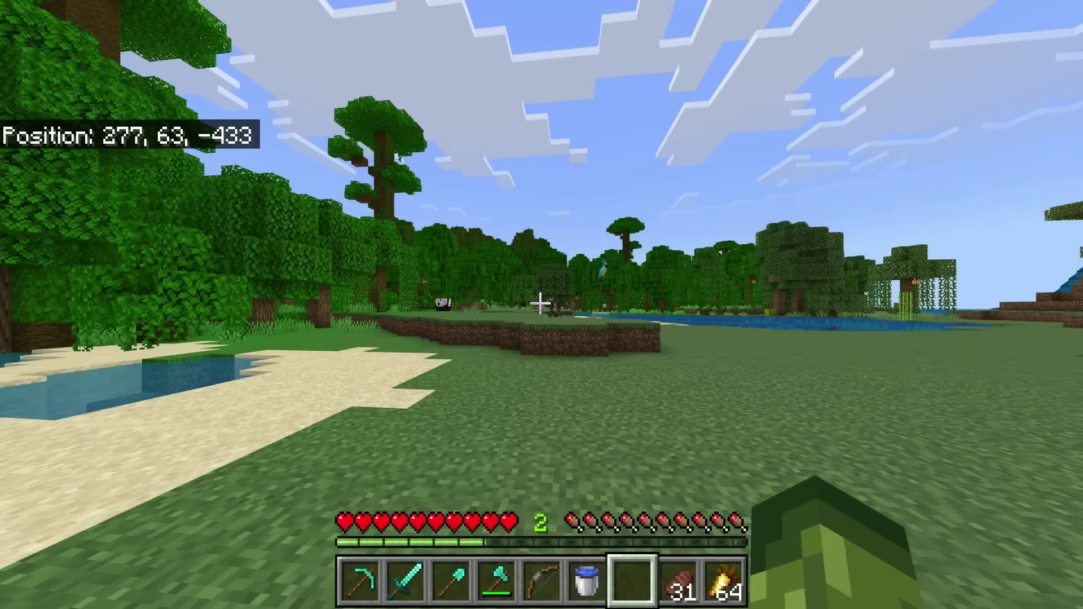
# - Walk across the grassland near the jungle and back, switch to third-person view, and hide the HUD
pyautogui.press('w')
pyautogui.press('w')
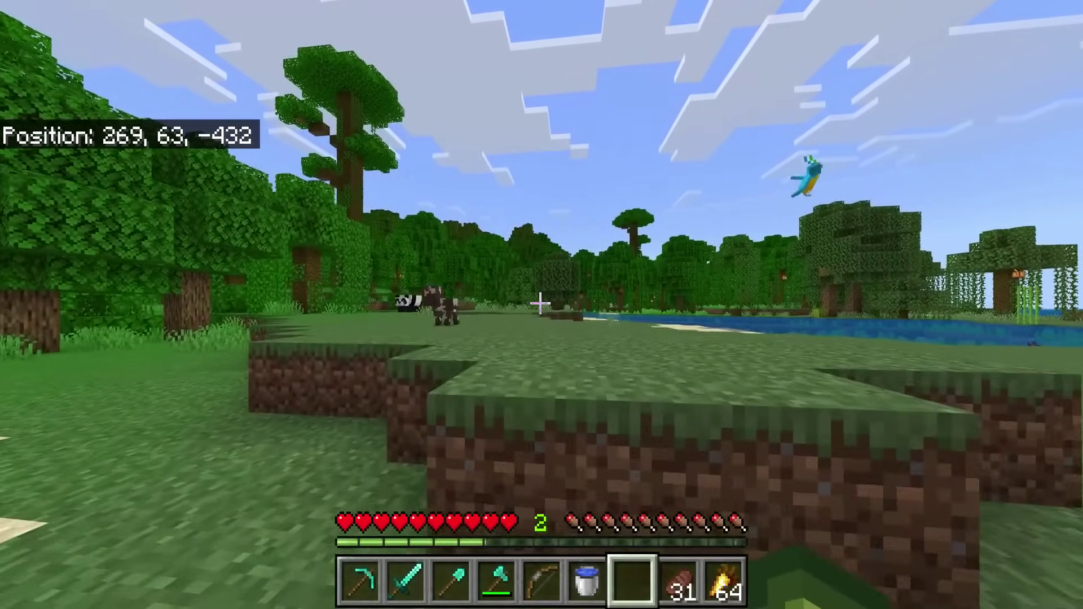
pyautogui.press('w')
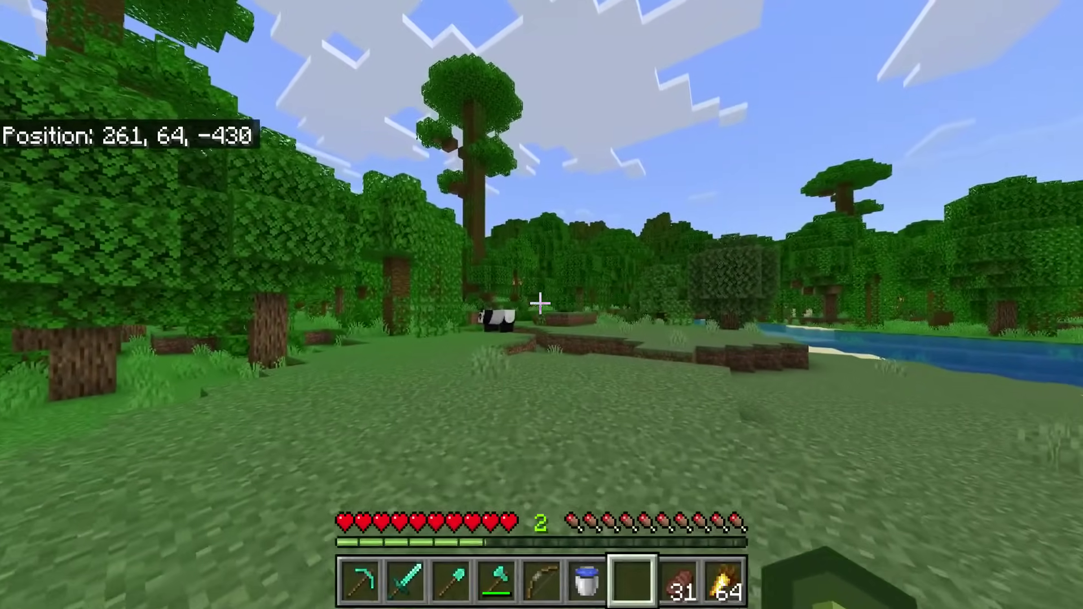
pyautogui.press('w')
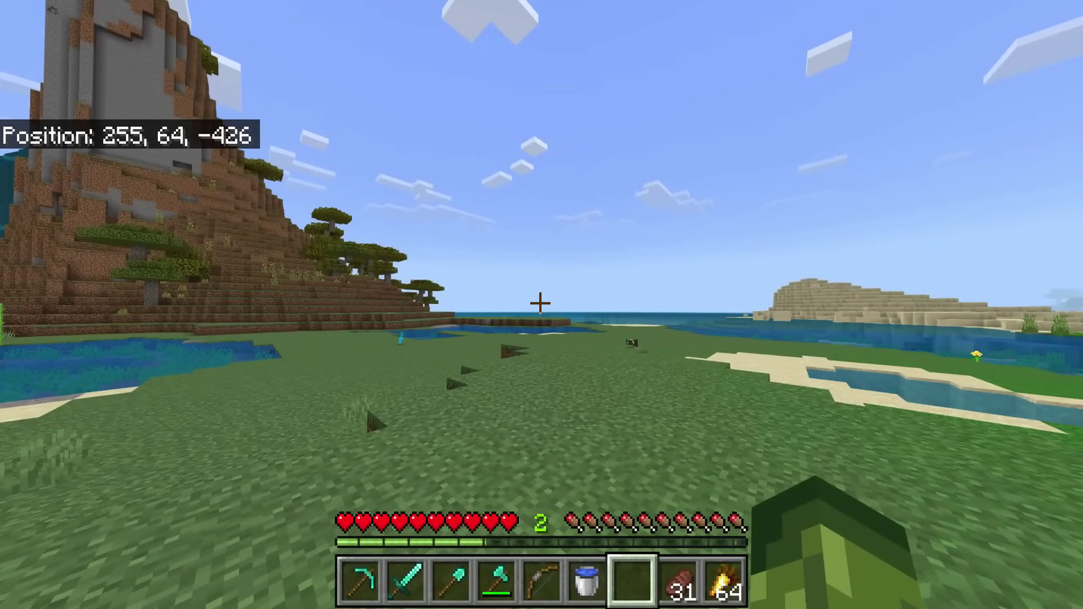
pyautogui.press('w')
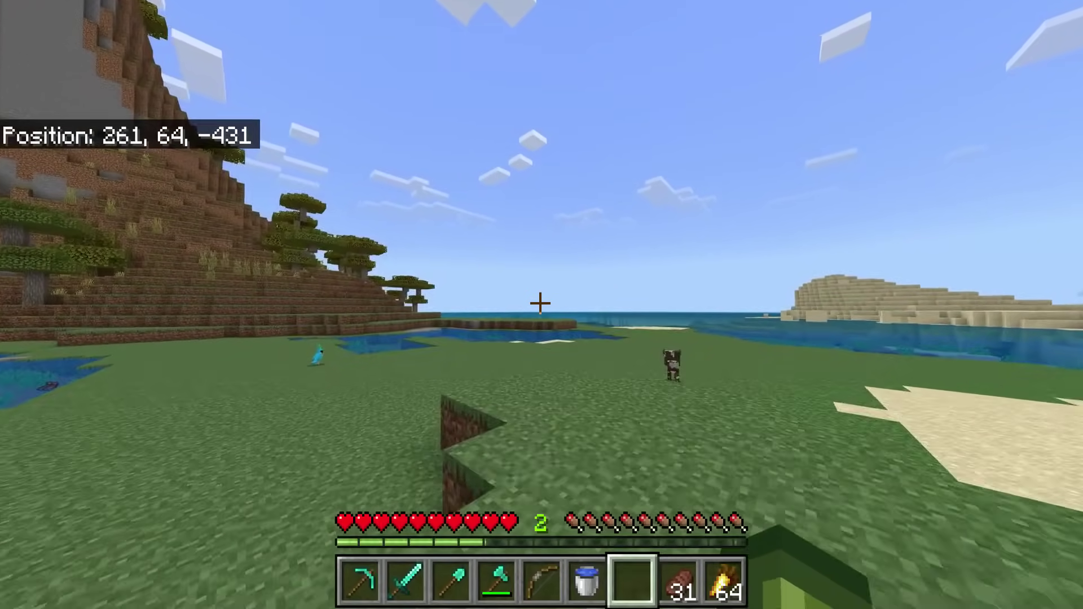
pyautogui.press('F5')
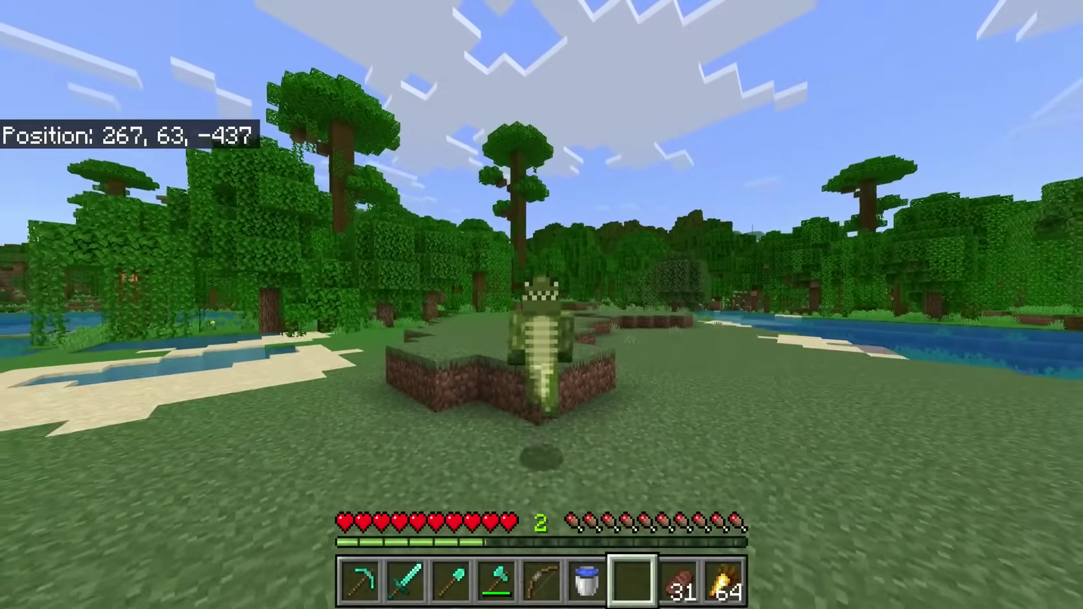
pyautogui.press('F1')
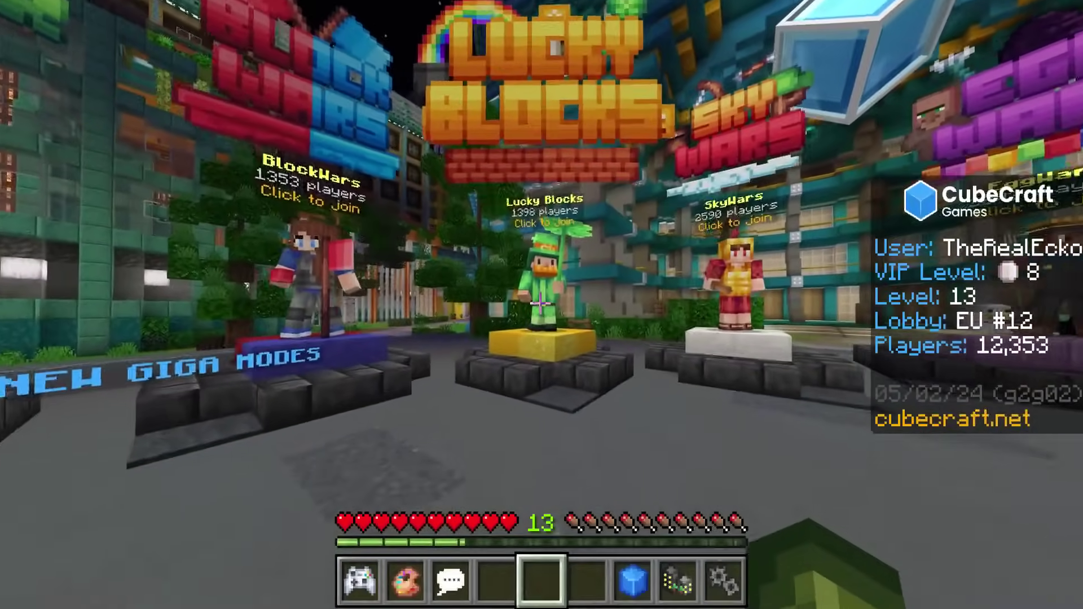
# - Walk up to the Lucky Blocks character in the CubeCraft lobby and join that game mode
pyautogui.press('w')
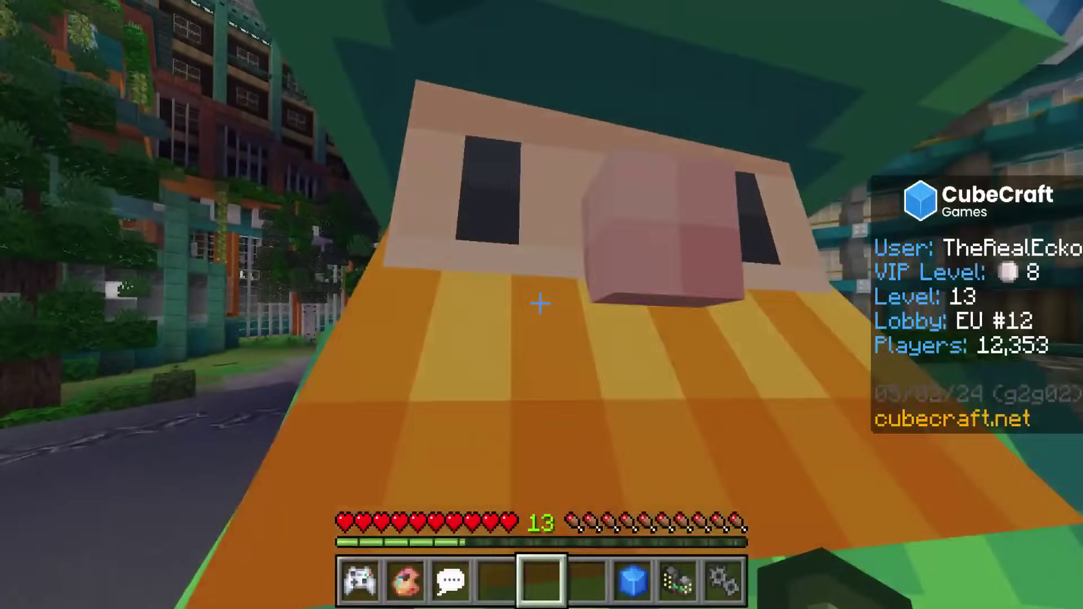
pyautogui.rightClick(540, 303)
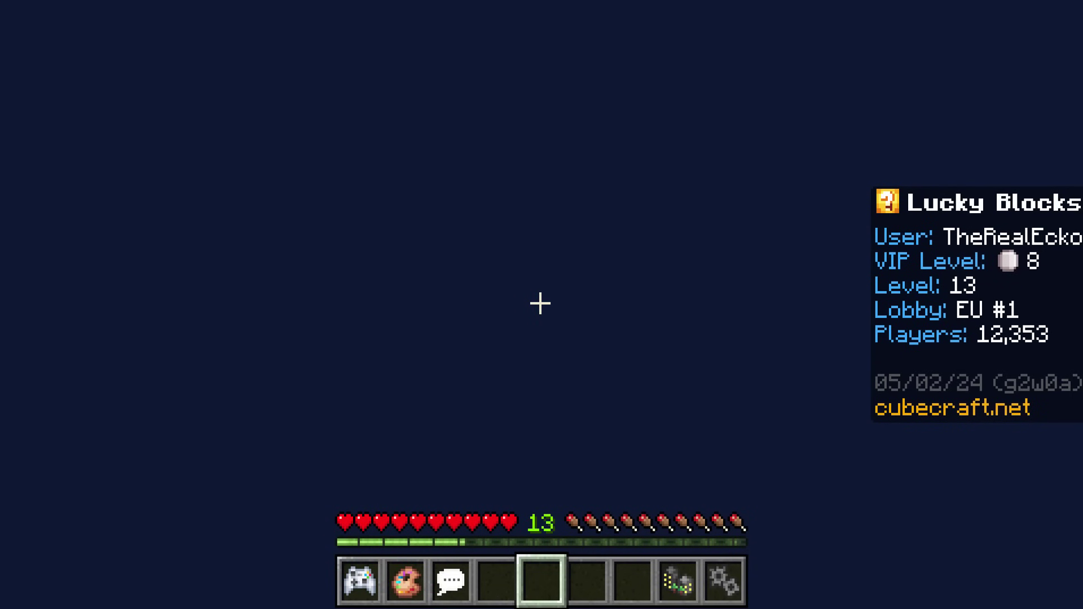
pyautogui.press('Escape')
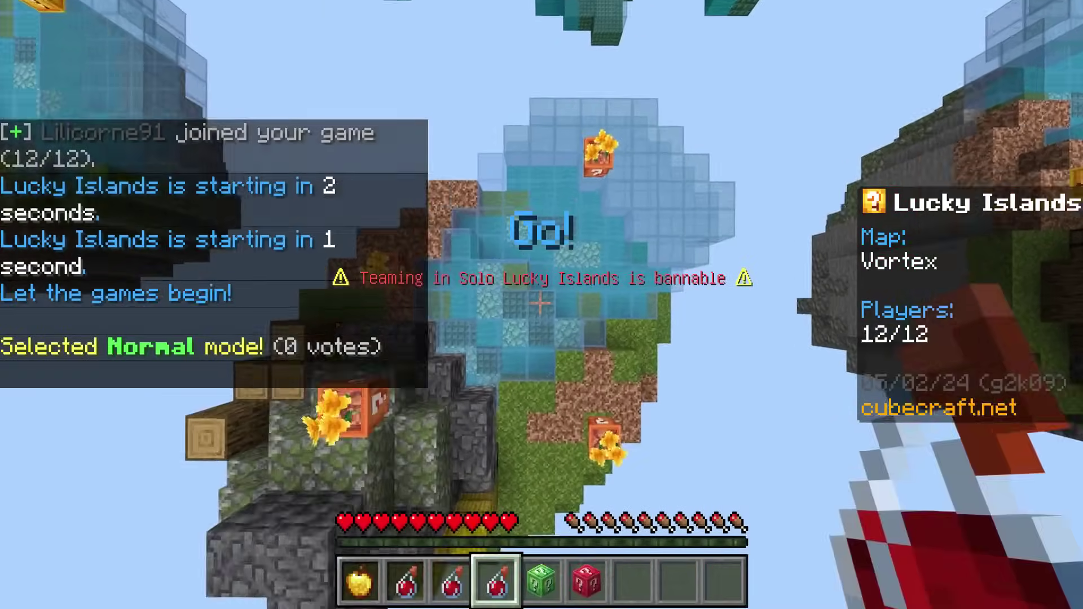
# - Select an empty hotbar slot and break the flowerpot Lucky Block at the glassy edge of the starting island
pyautogui.scroll(-4, 541, 304)
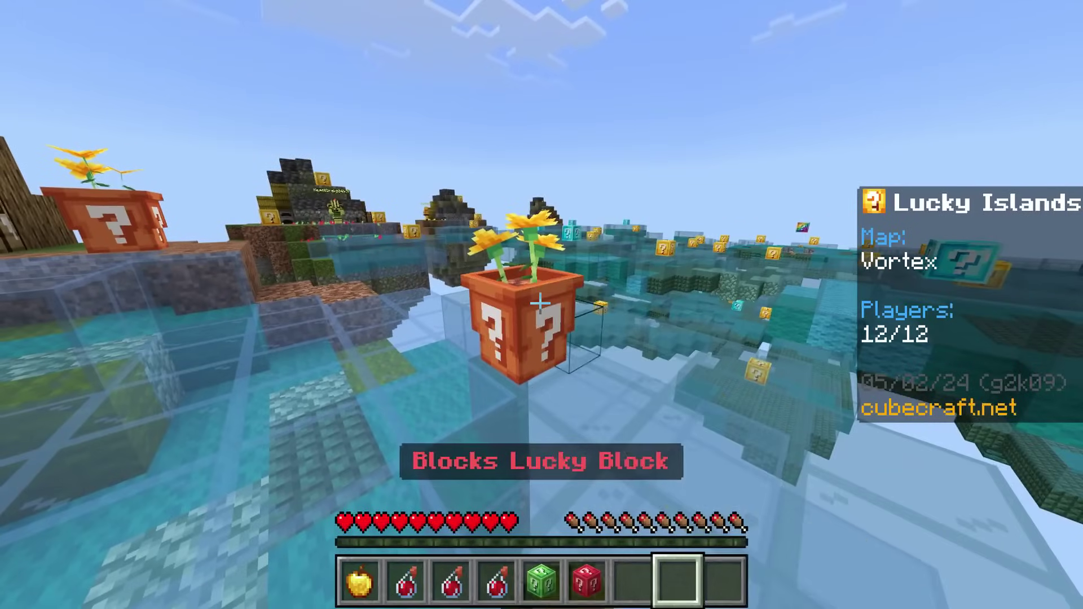
pyautogui.click(540, 304)
pyautogui.click(540, 305)
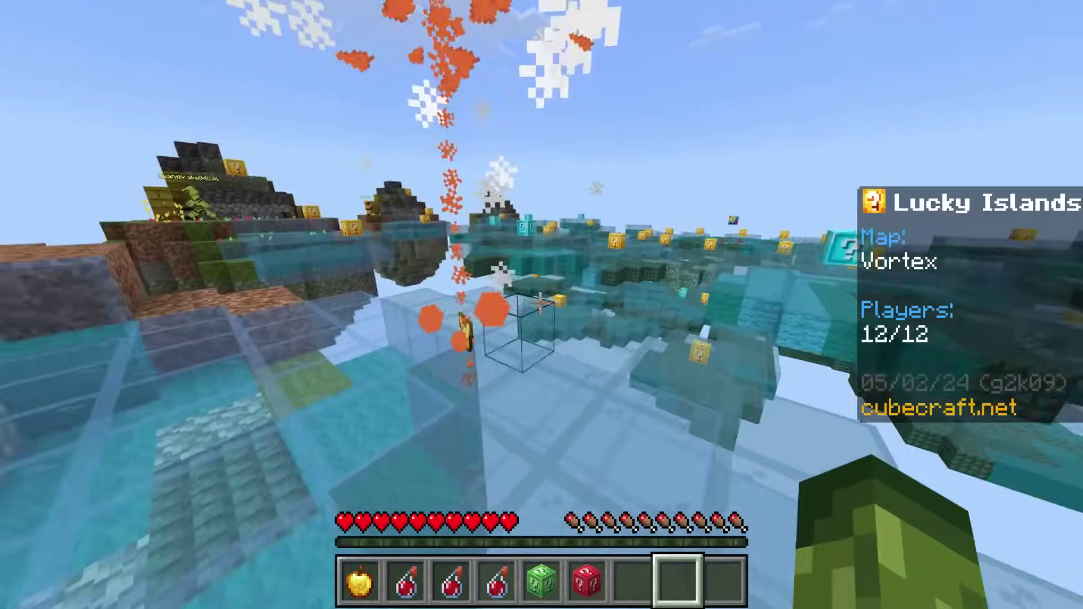
# - Check the inventory for the dropped item and equip the Golden Chestplate
pyautogui.press('e')
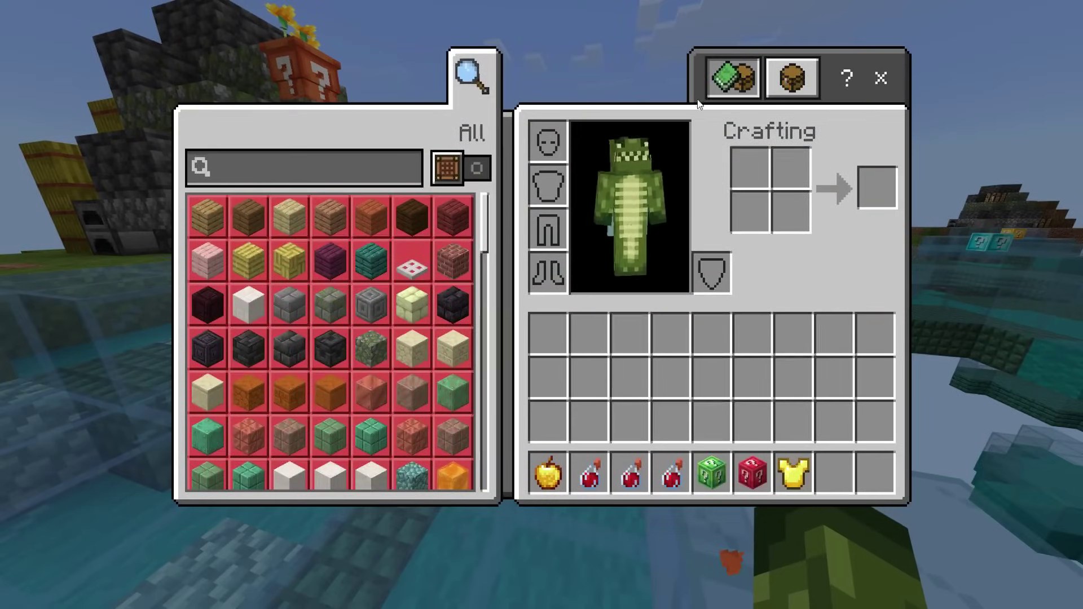
pyautogui.press('e')
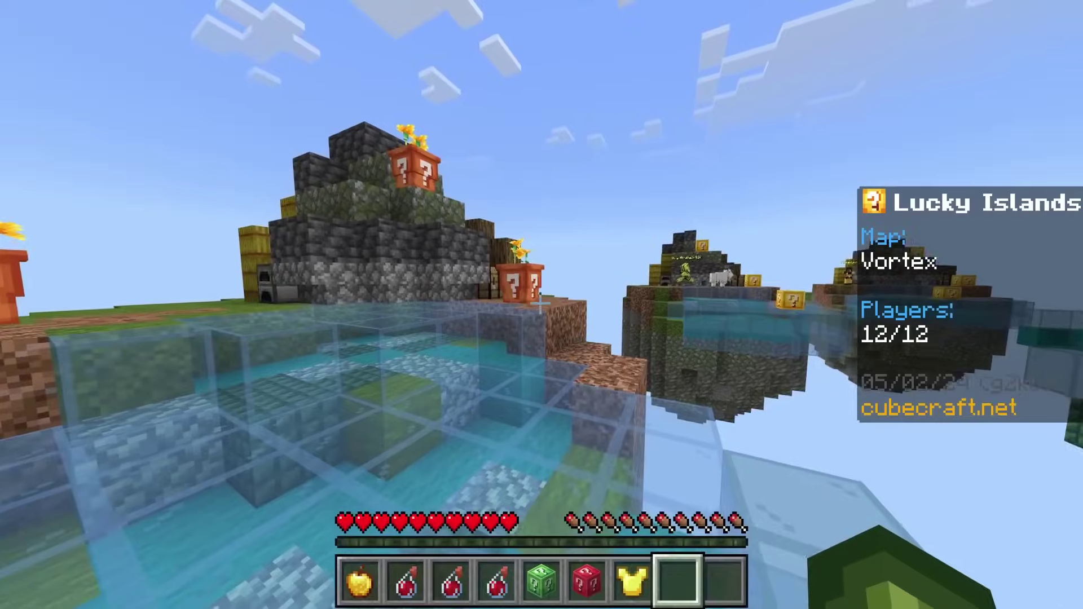
pyautogui.scroll(1, 541, 305)
pyautogui.rightClick(542, 305)
# - Break the three remaining flowerpot Lucky Blocks on the starting island and collect their drops
pyautogui.press('w')
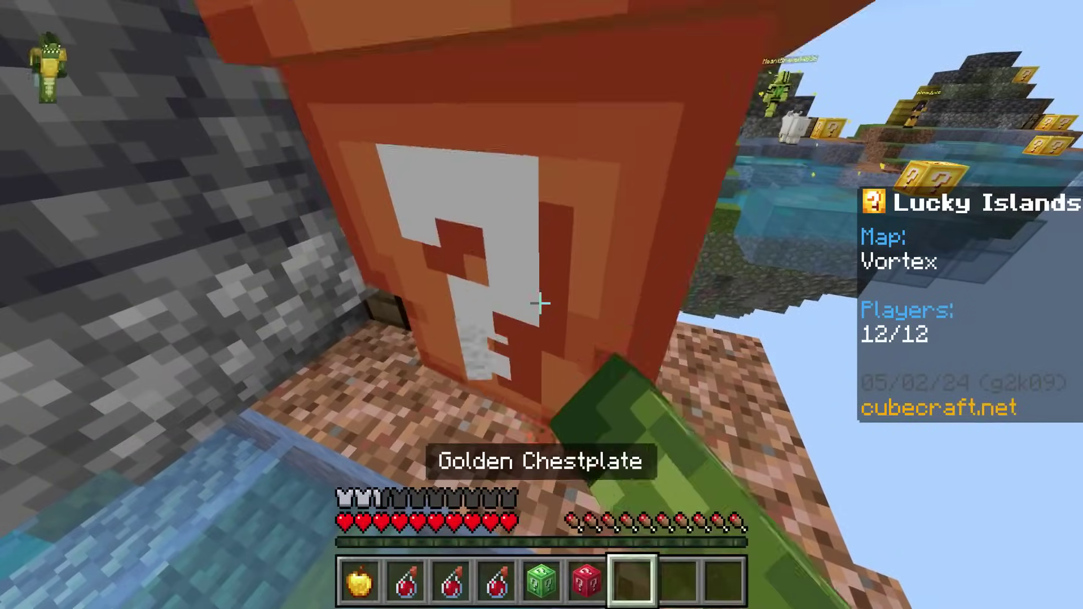
pyautogui.click(542, 305)
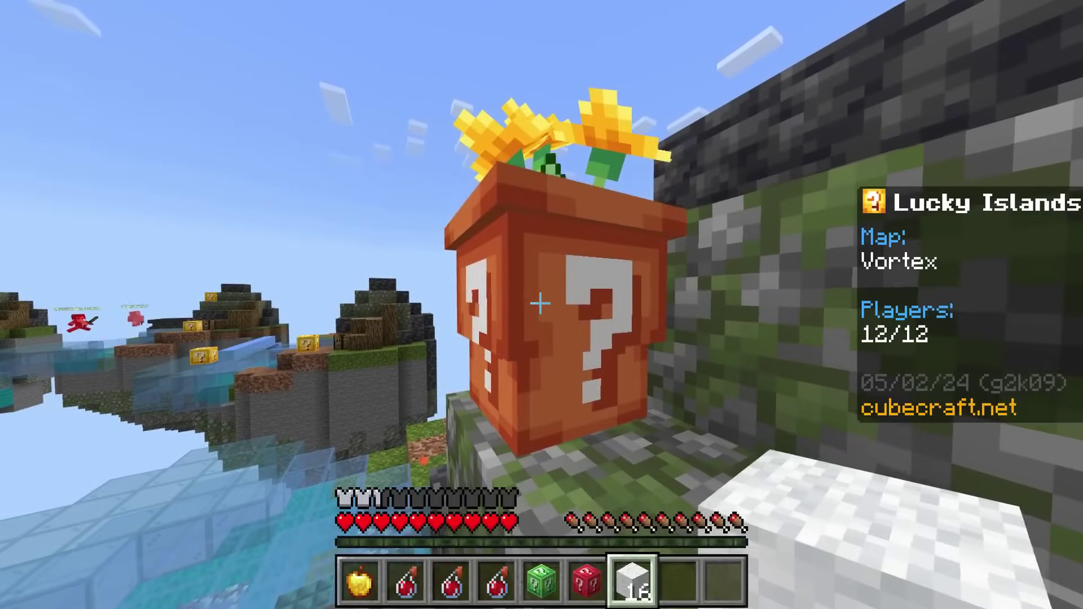
pyautogui.click(542, 305)
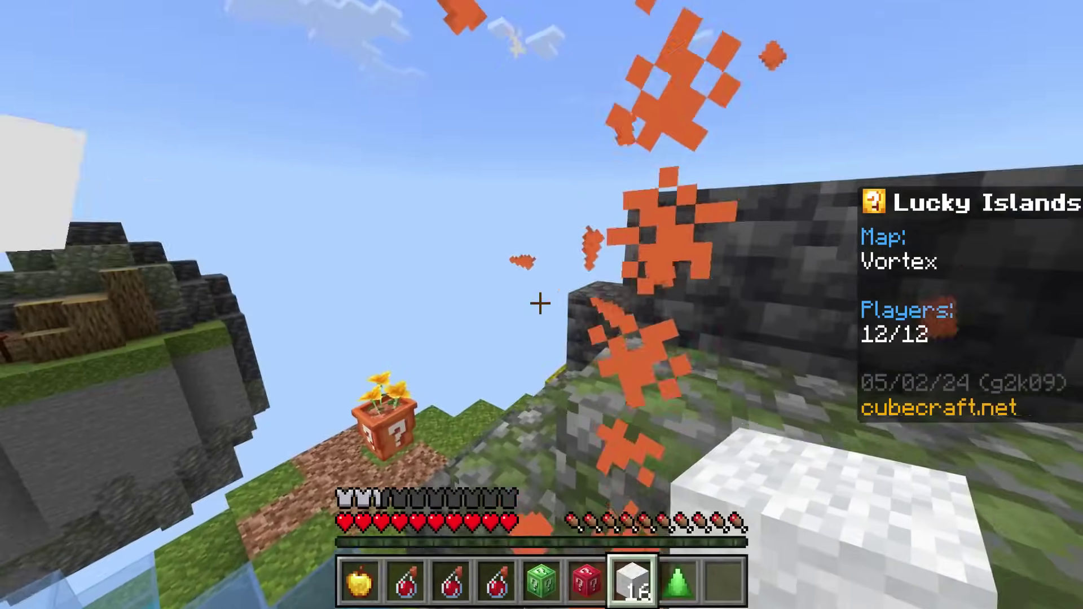
pyautogui.press('w')
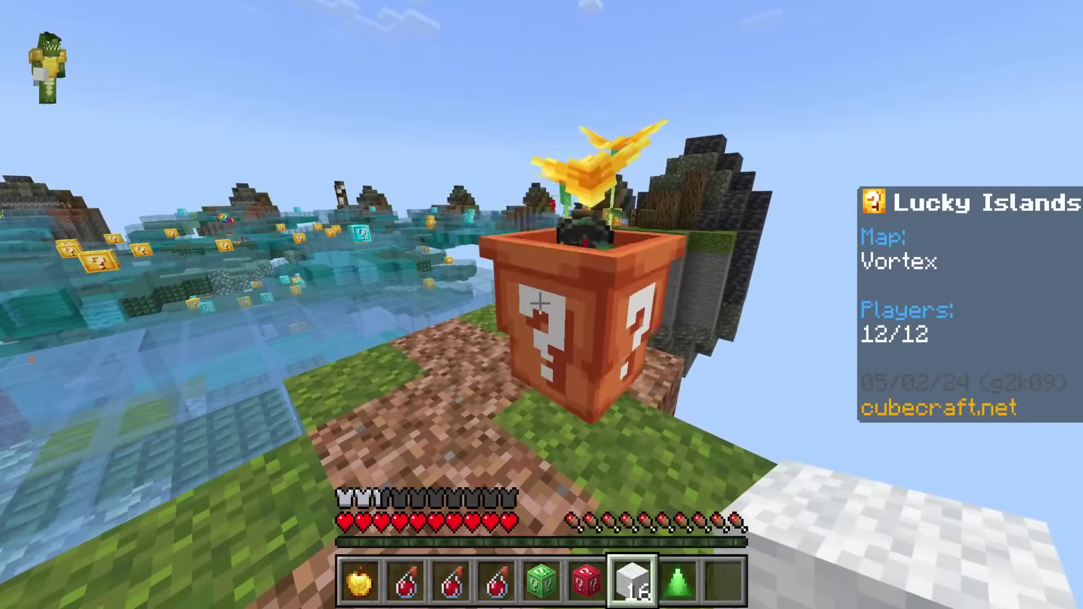
pyautogui.click(541, 304)
# - Build a straight white block bridge from the starting island's edge toward the cyan Lucky Block on the central structure
pyautogui.press('w')
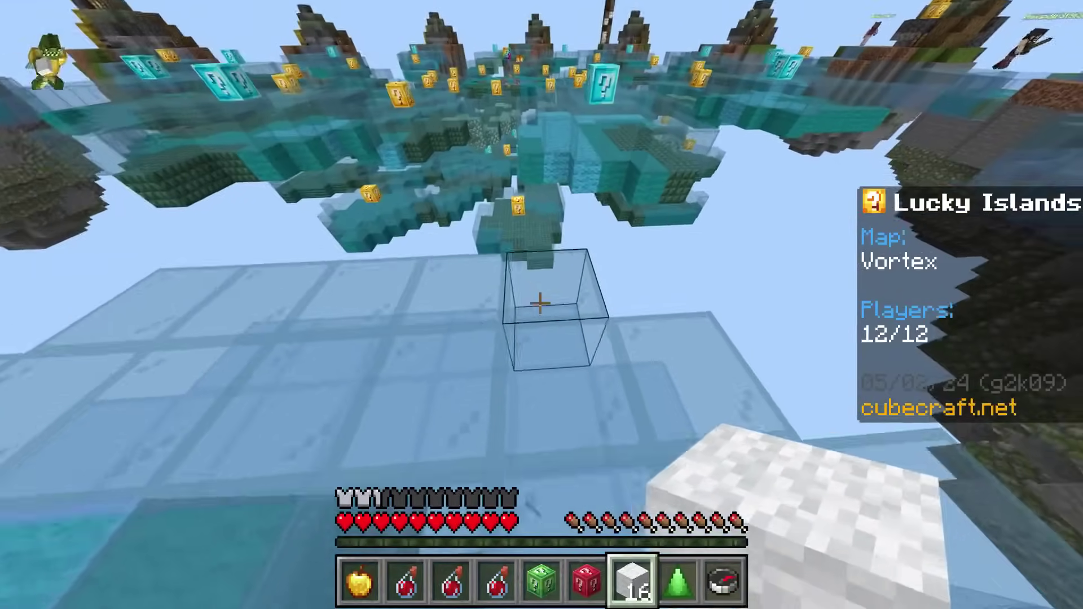
pyautogui.rightClick(540, 304)
pyautogui.press('w')
pyautogui.rightClick(541, 304)
pyautogui.rightClick(540, 303)
pyautogui.rightClick(540, 304)
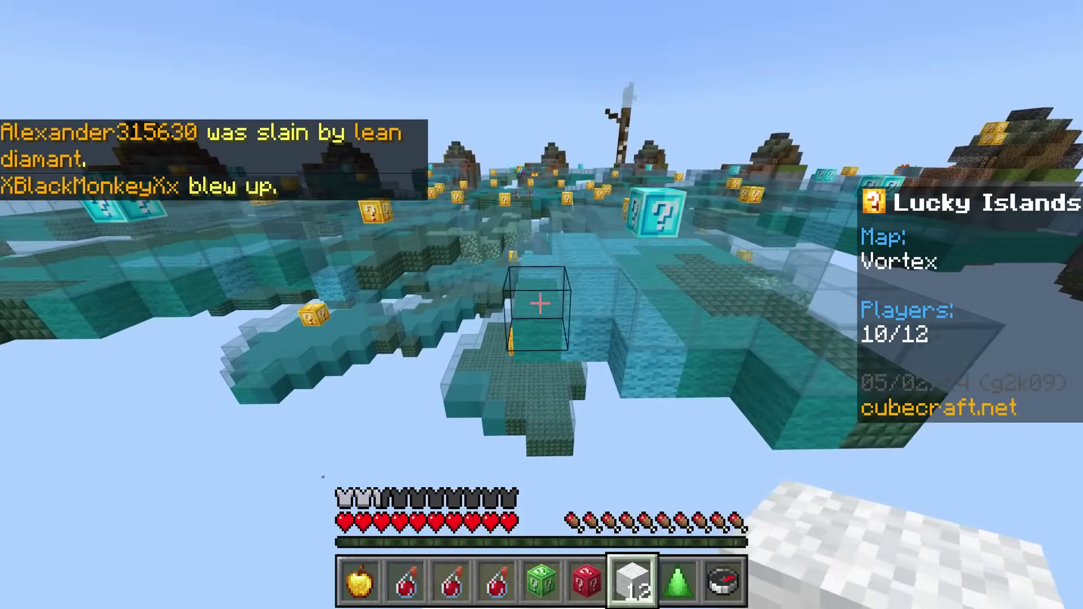
pyautogui.press('w')
pyautogui.rightClick(541, 303)
pyautogui.rightClick(540, 304)
pyautogui.rightClick(540, 303)
pyautogui.rightClick(540, 303)
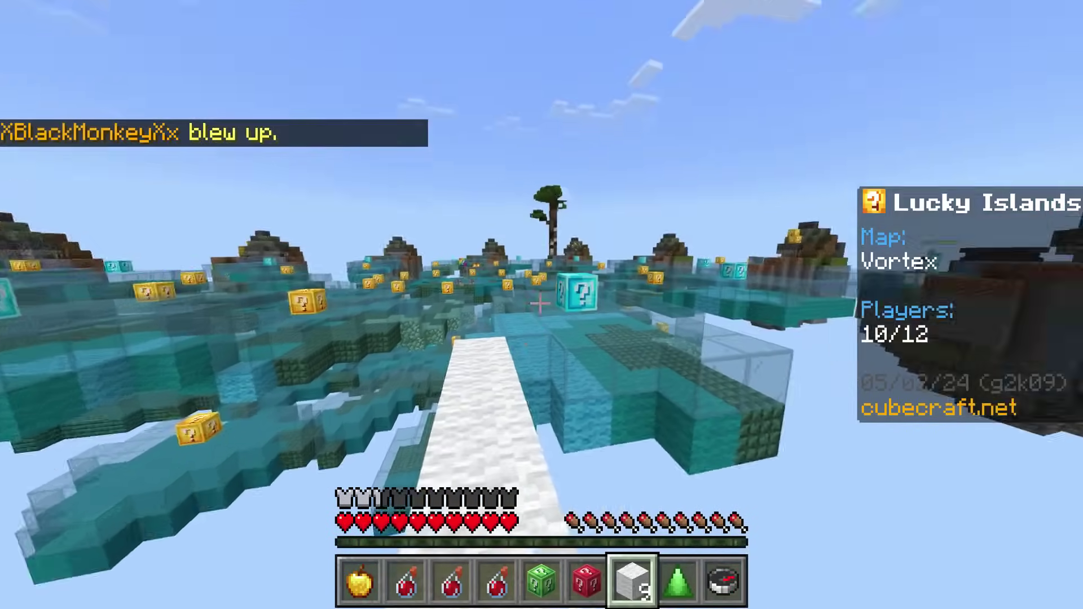
pyautogui.rightClick(540, 303)
pyautogui.rightClick(540, 303)
pyautogui.rightClick(540, 304)
# - Break the cyan Lucky Block beyond the bridge and equip the Fire Chestplate it drops
pyautogui.press('w')
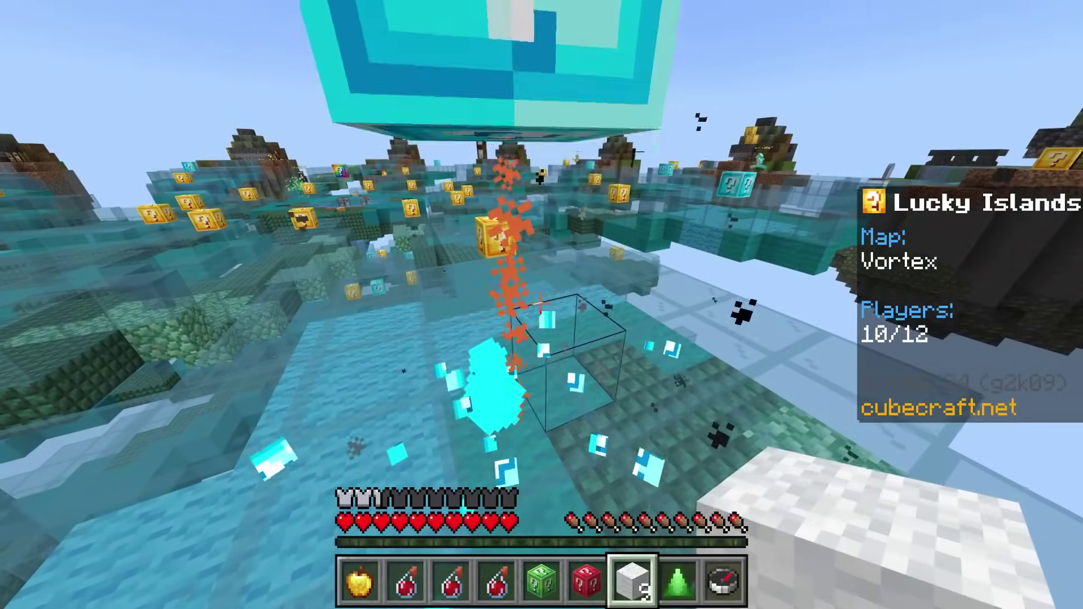
pyautogui.click(540, 304)
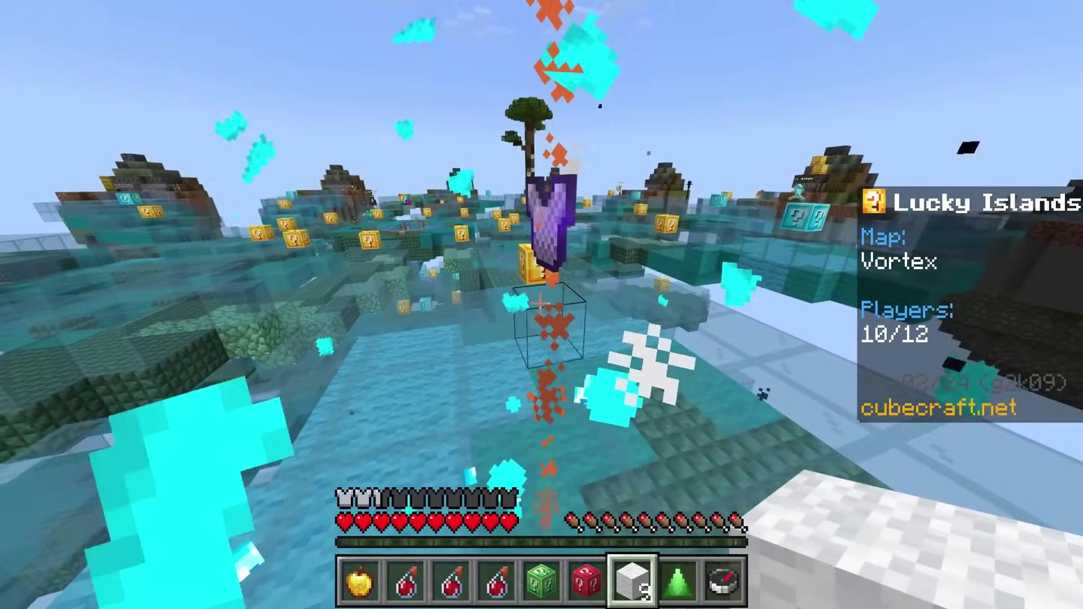
pyautogui.press('e')
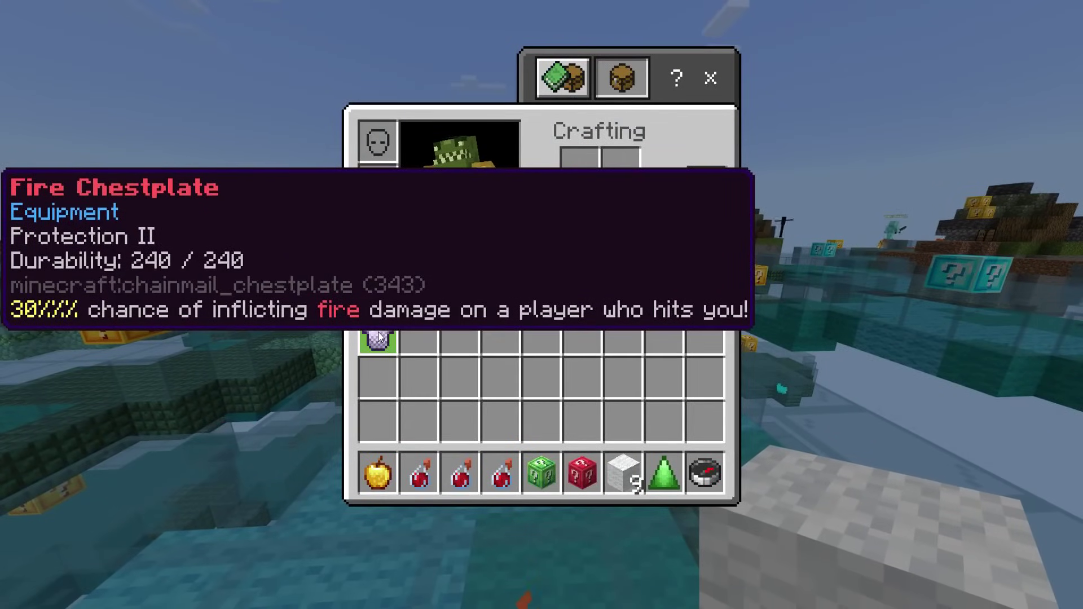
pyautogui.press('e')
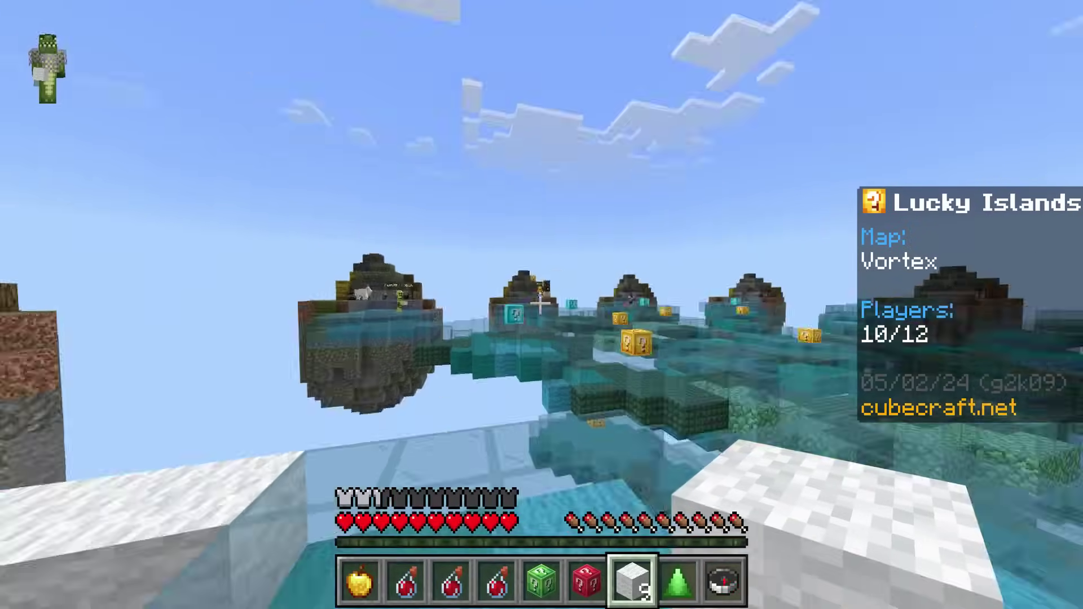
# - Advance toward the yellow Lucky Block ahead over the central structure, then check the inventory
pyautogui.press('w')
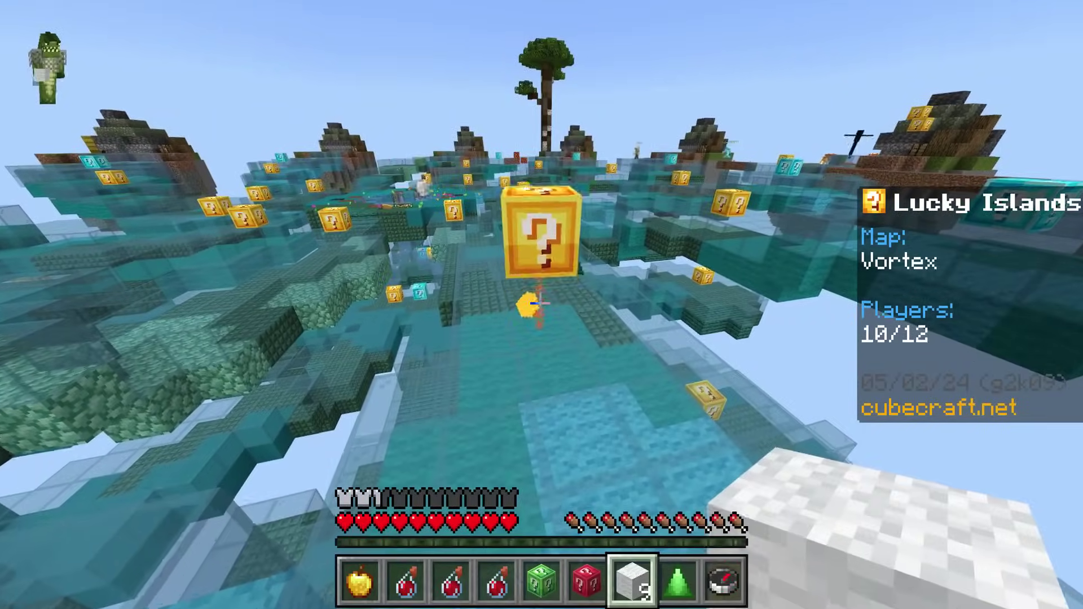
pyautogui.click(540, 304)
pyautogui.press('e')
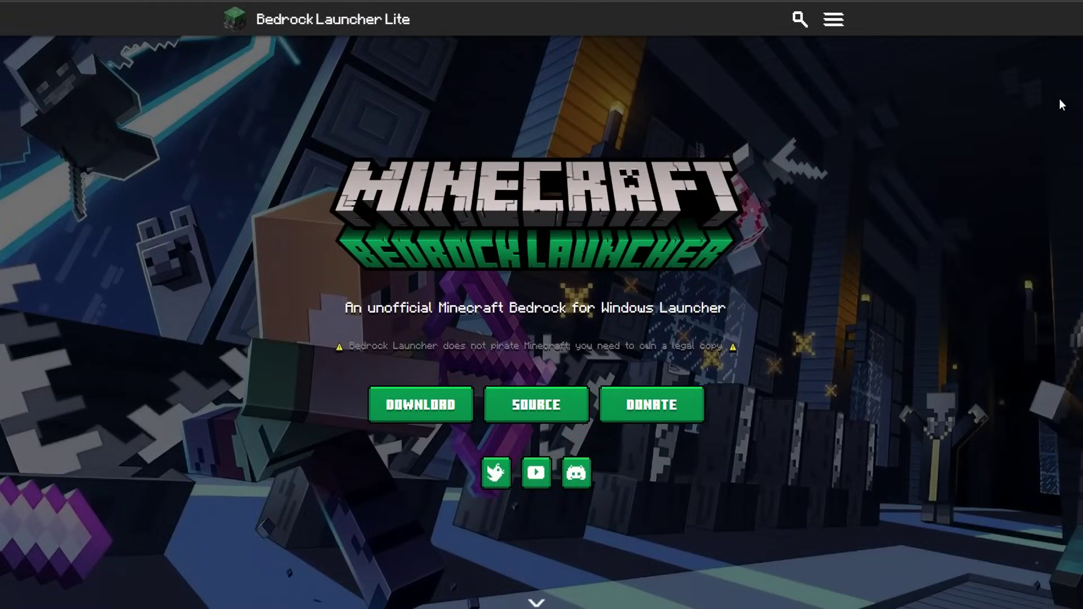
# - Look through the Bedrock Launcher Lite website's sections on versions, version management, settings and themes
pyautogui.scroll(-2, 1060, 107)
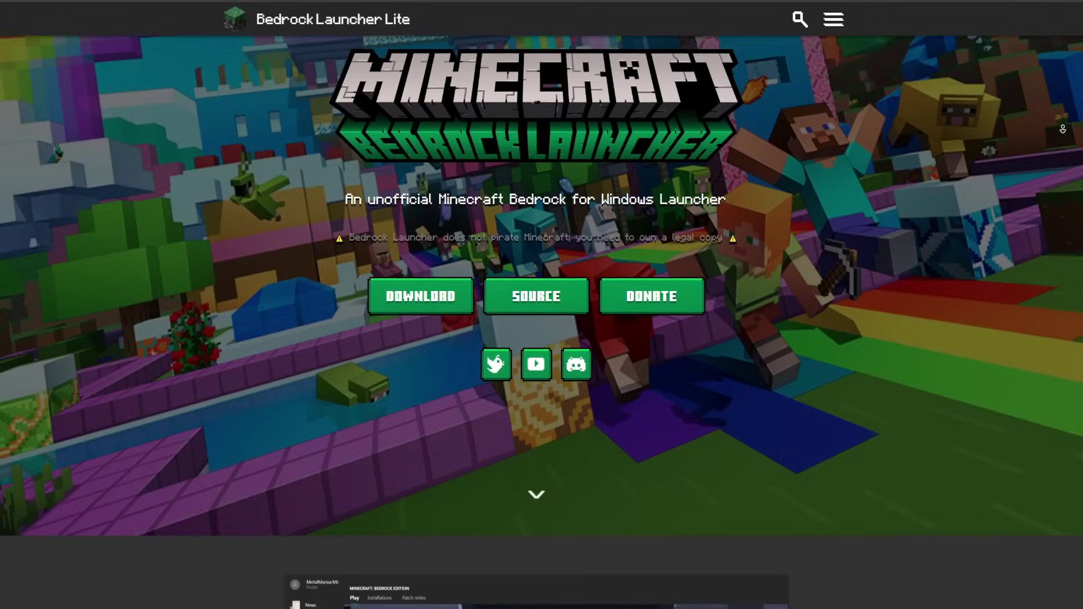
pyautogui.scroll(-4, 1062, 130)
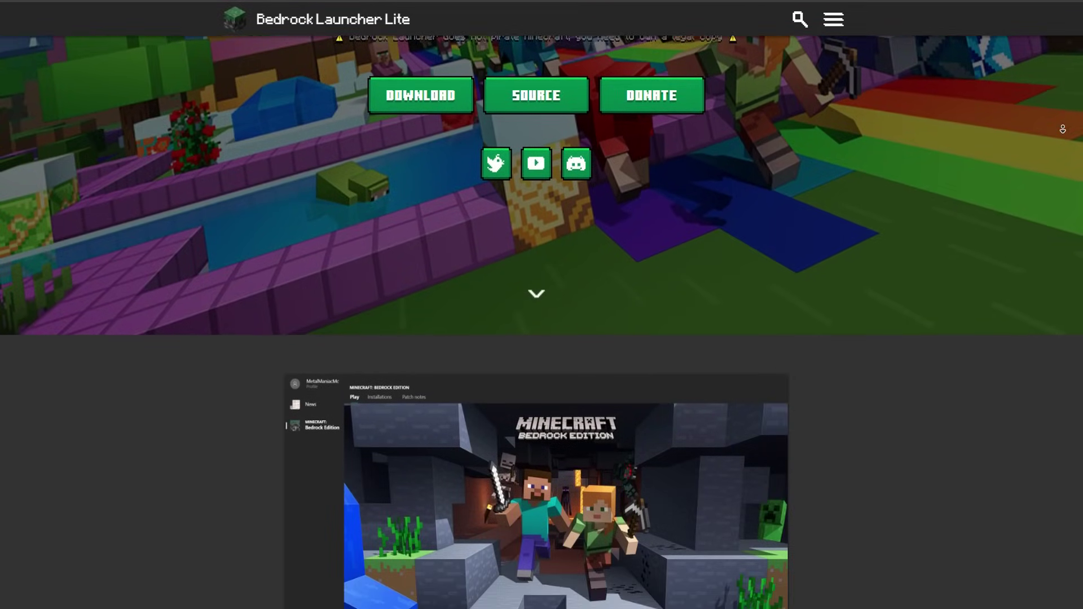
pyautogui.scroll(-4, 1062, 129)
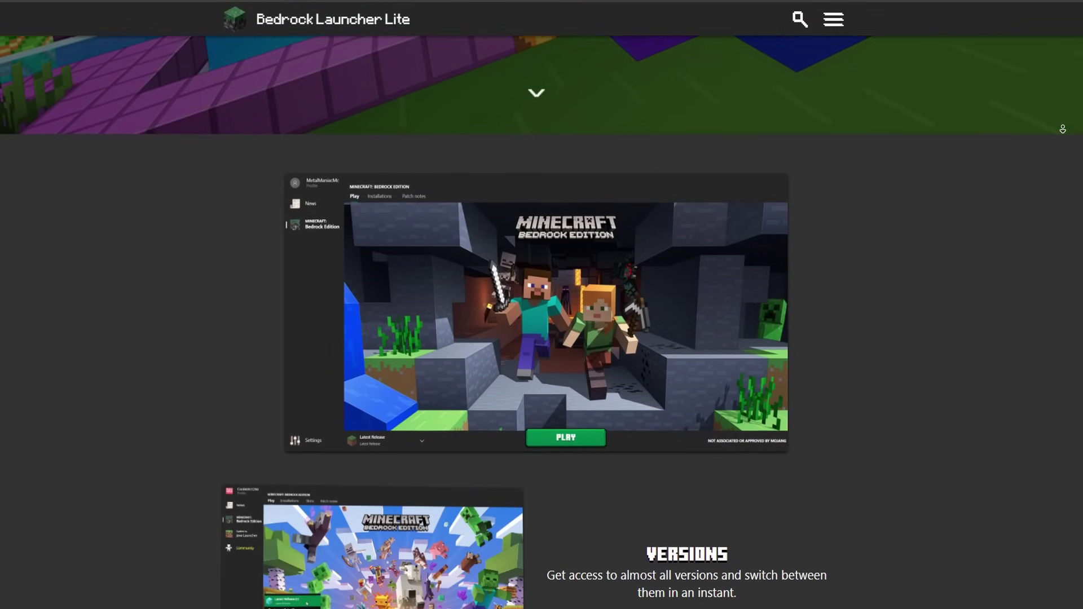
pyautogui.scroll(-4, 1062, 129)
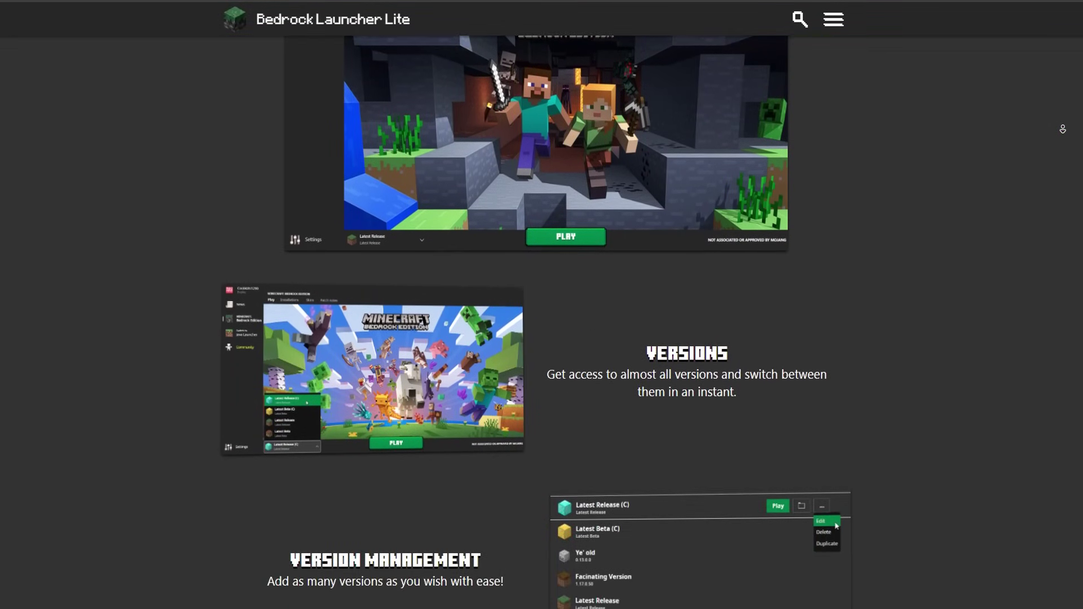
pyautogui.scroll(-4, 1062, 129)
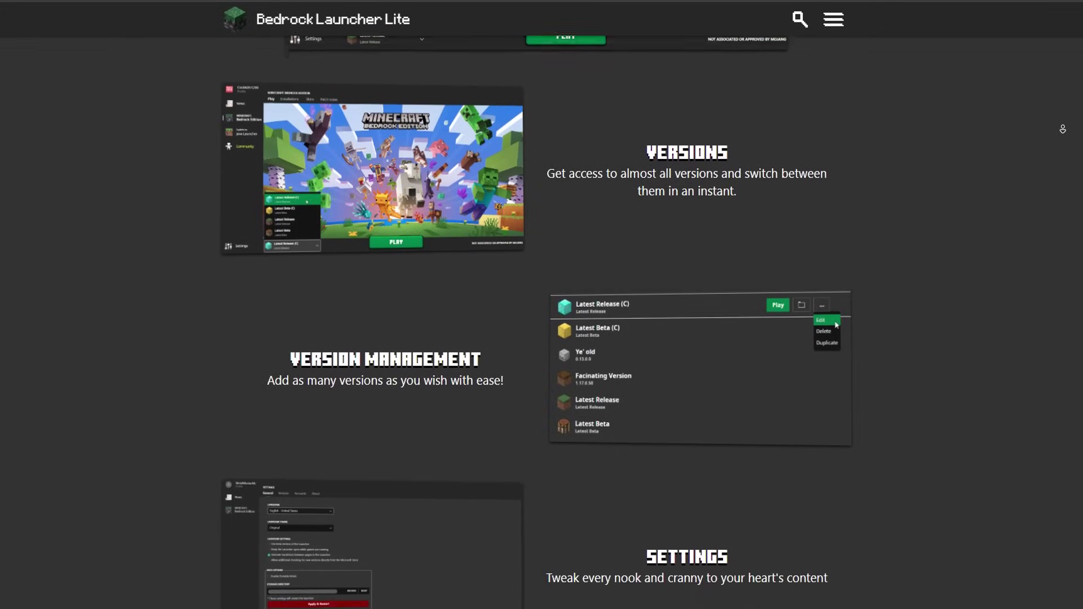
pyautogui.scroll(-4, 1062, 129)
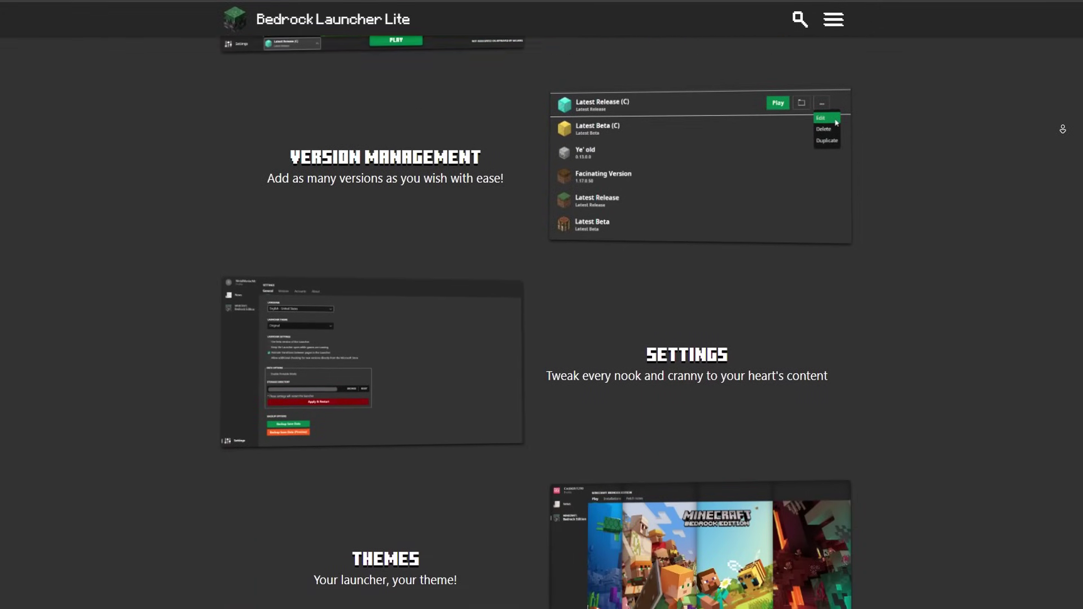
pyautogui.scroll(-4, 1062, 129)
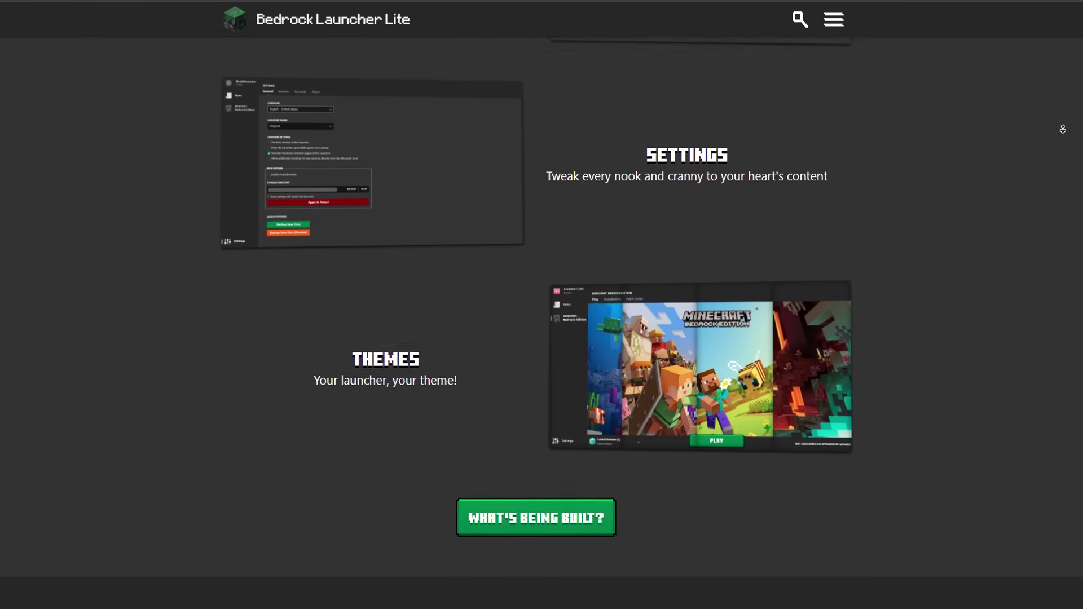
pyautogui.scroll(-3, 1062, 129)
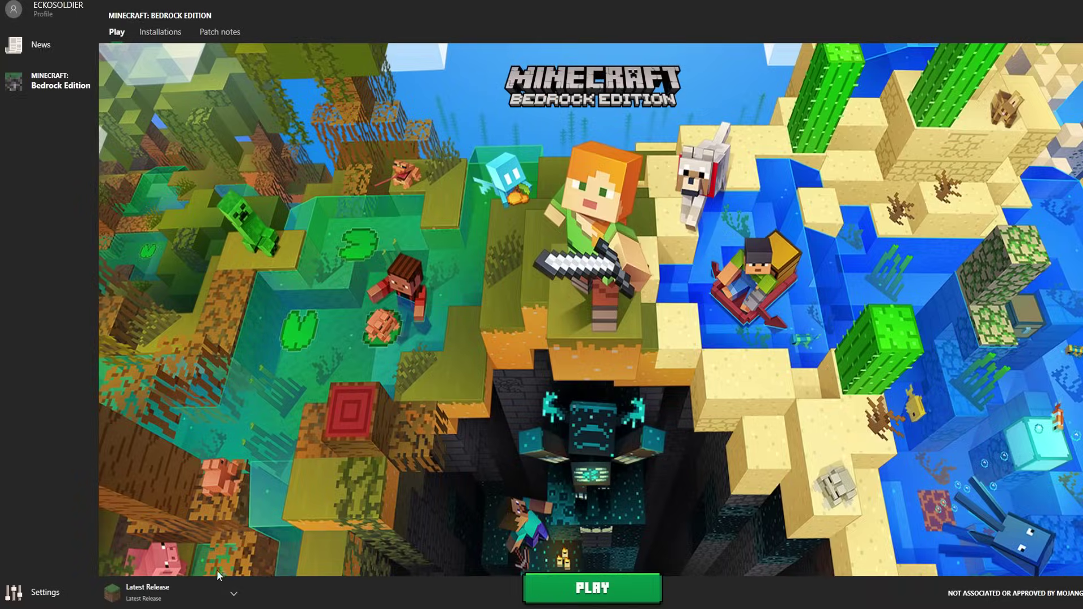
# - In Bedrock Launcher, view the selectable game versions and show the full list of installations
pyautogui.click(209, 579)
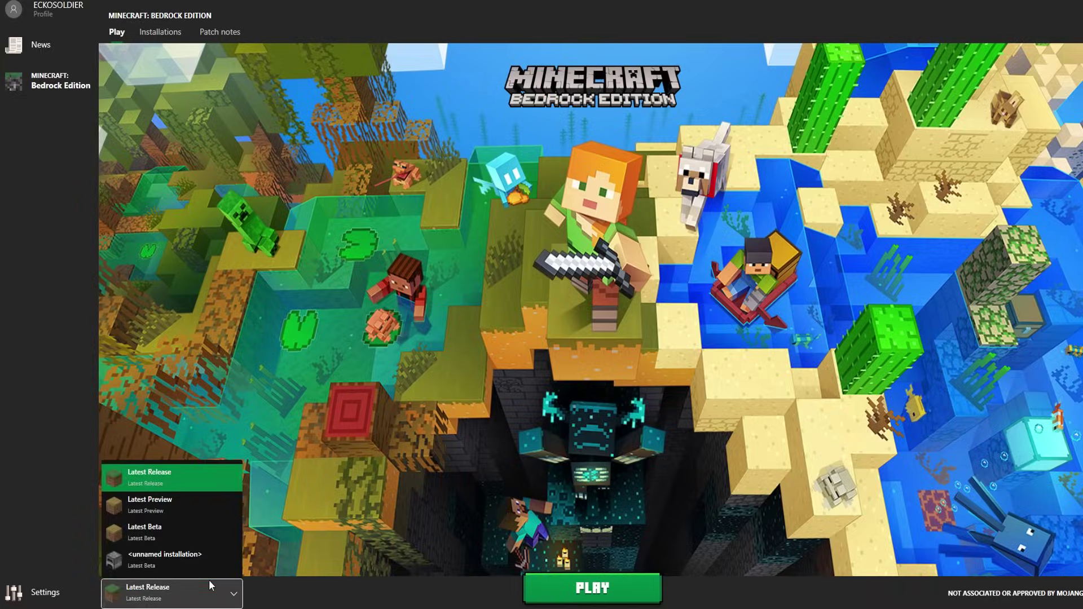
pyautogui.click(209, 580)
pyautogui.click(162, 34)
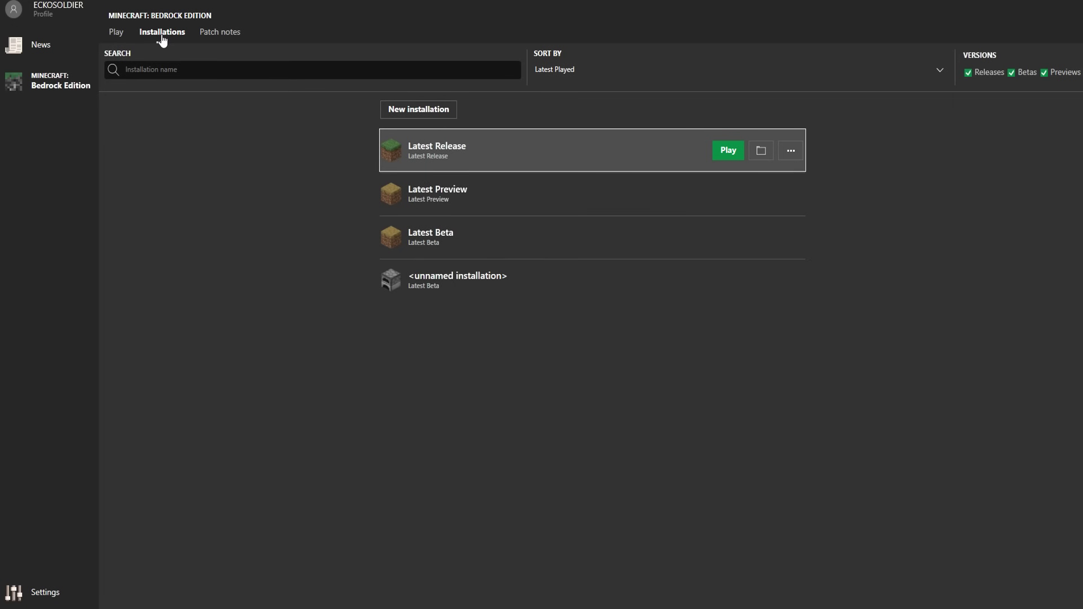
# - Start a new installation and browse the available Minecraft versions down to the old 1.5 releases
pyautogui.click(402, 112)
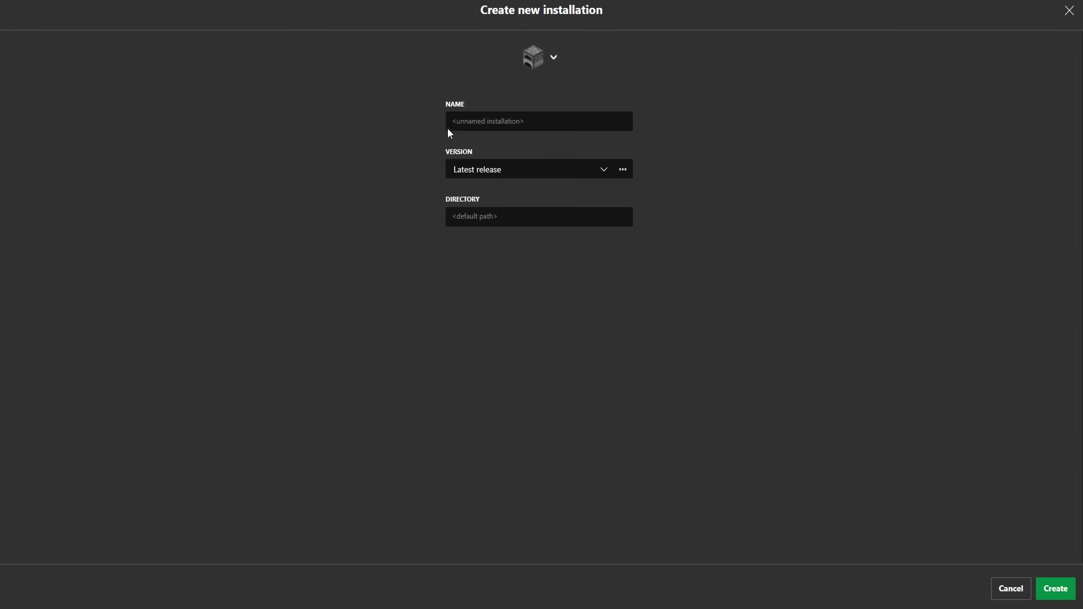
pyautogui.click(511, 169)
pyautogui.scroll(-5, 563, 205)
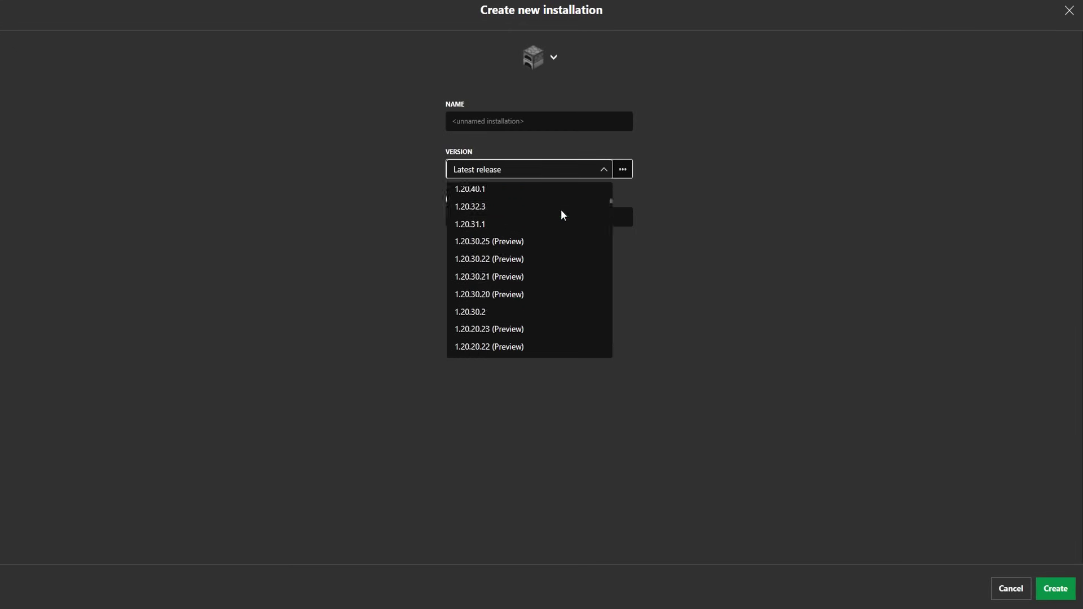
pyautogui.scroll(-6, 563, 214)
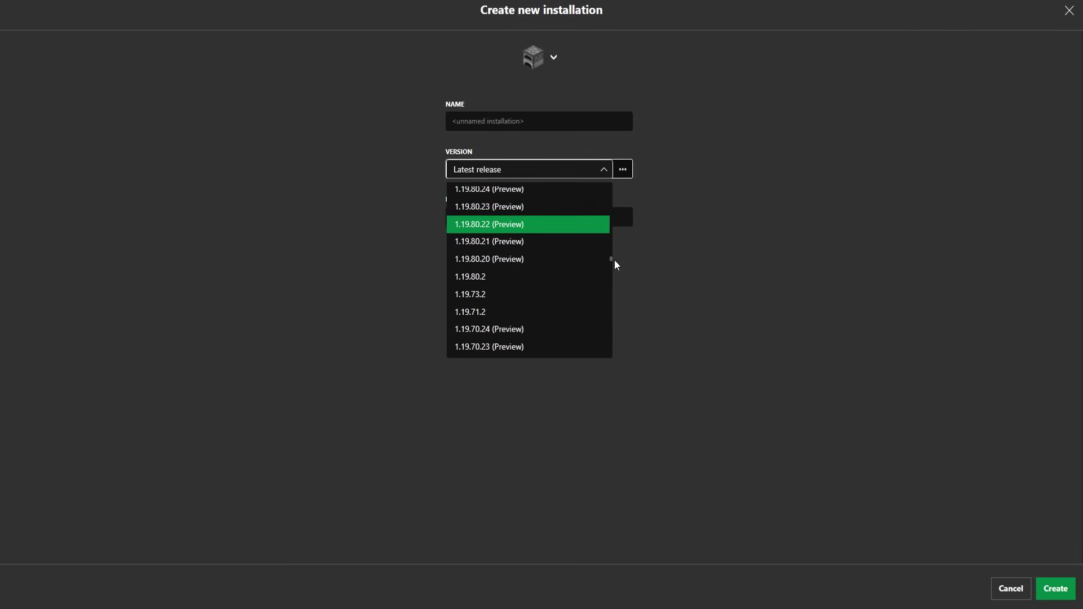
pyautogui.scroll(-20, 595, 289)
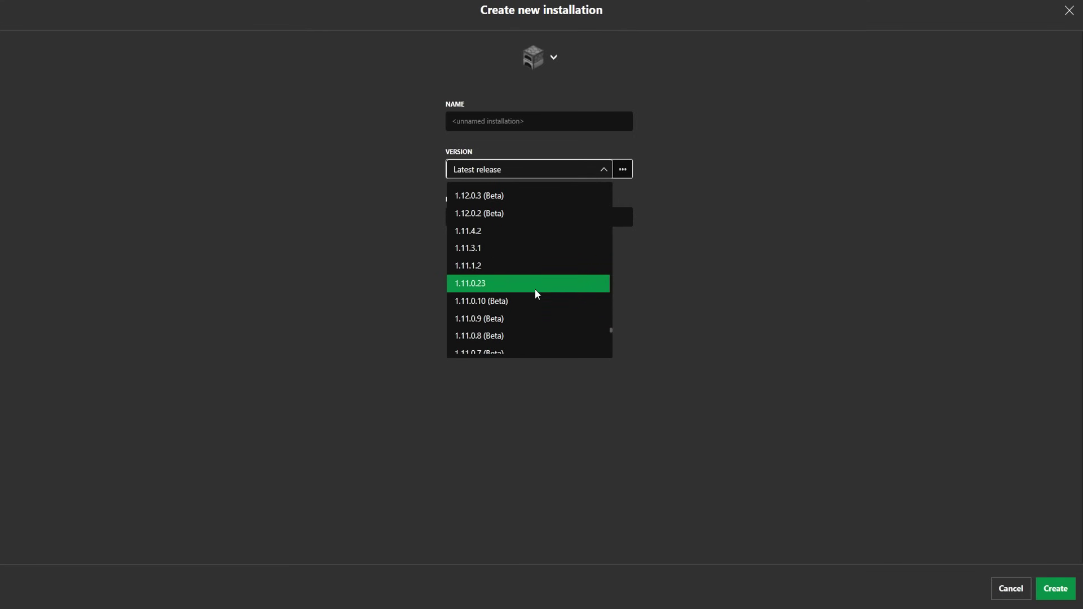
pyautogui.scroll(-15, 527, 286)
pyautogui.scroll(8, 535, 285)
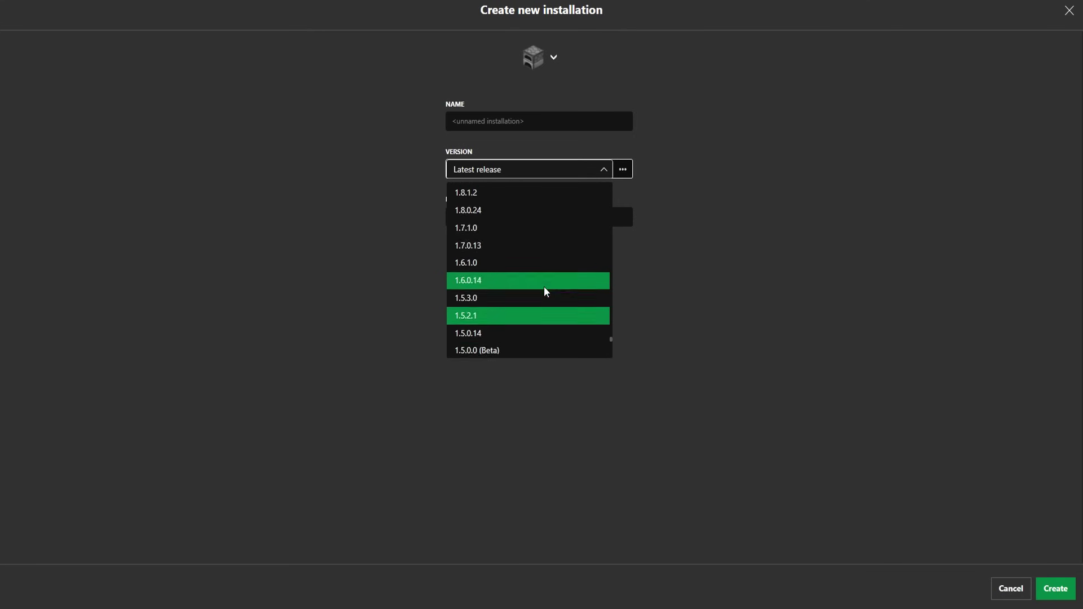
pyautogui.scroll(-4, 544, 286)
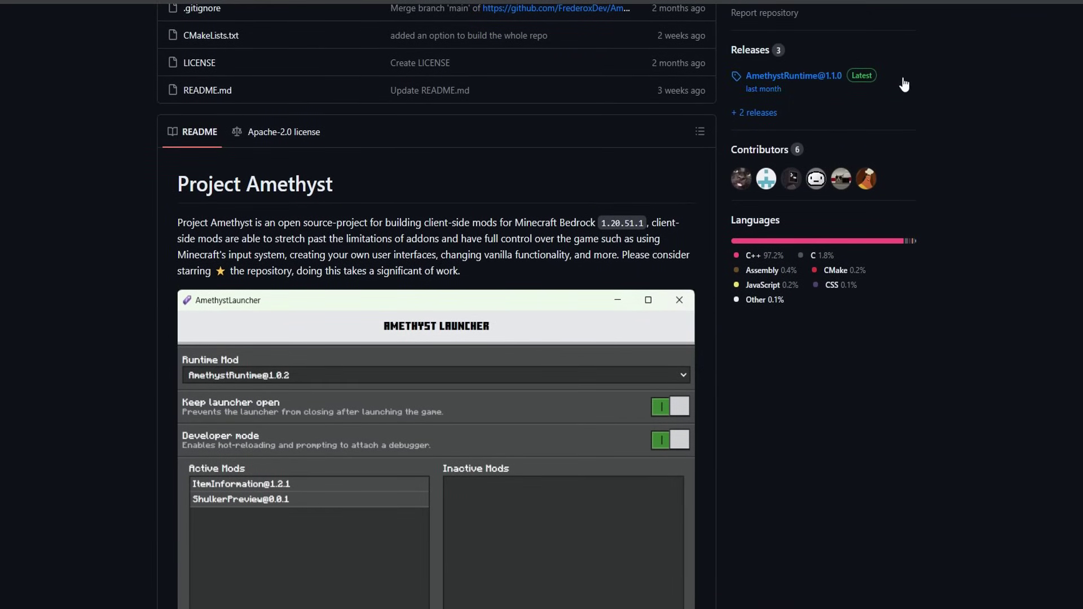
pyautogui.click(816, 79)
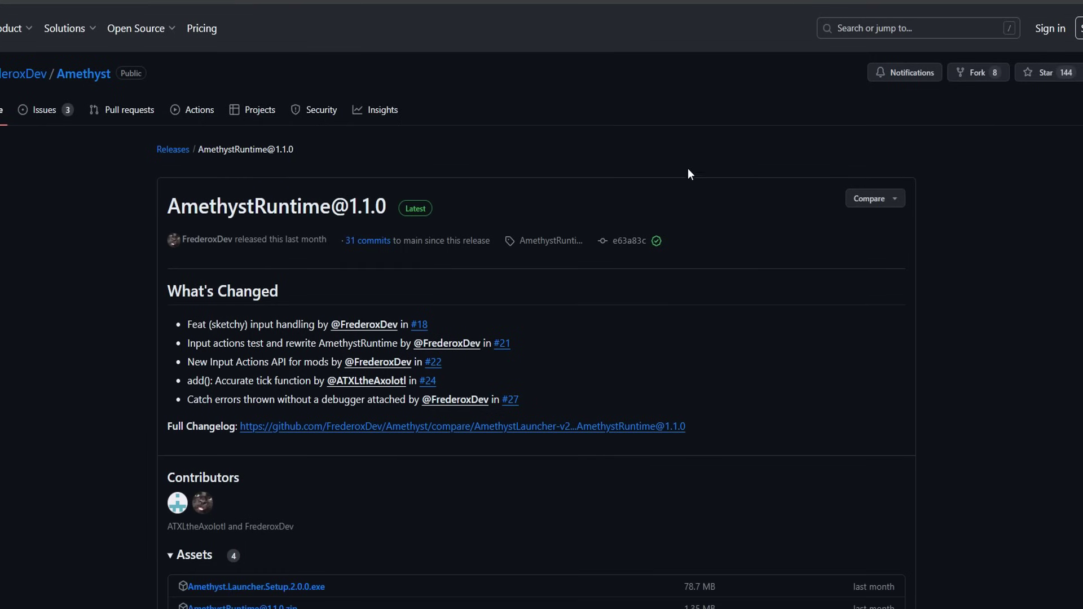
pyautogui.scroll(-3, 305, 507)
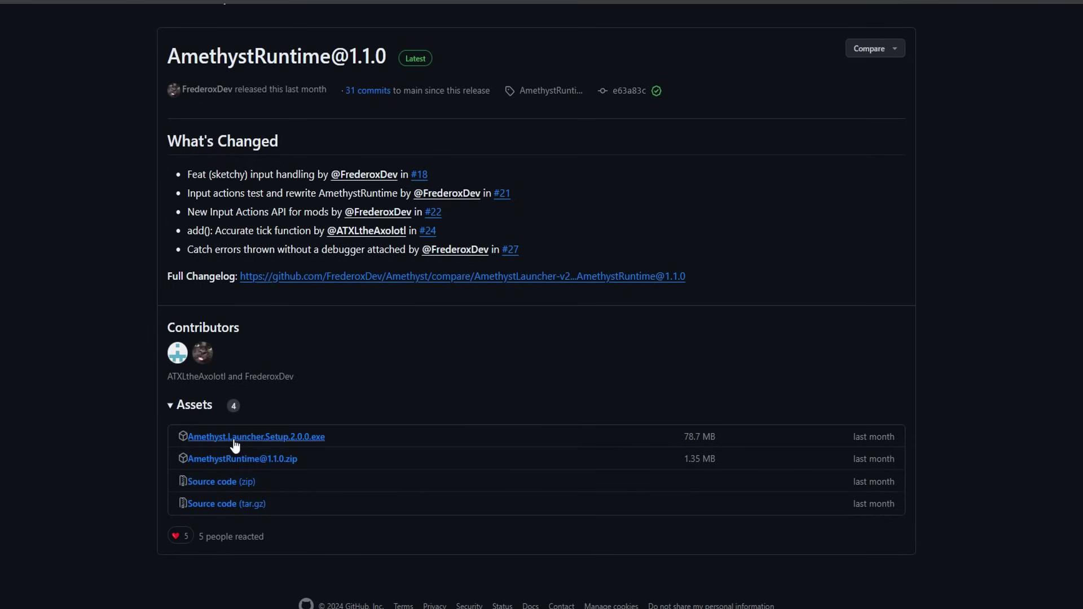
pyautogui.click(1056, 5)
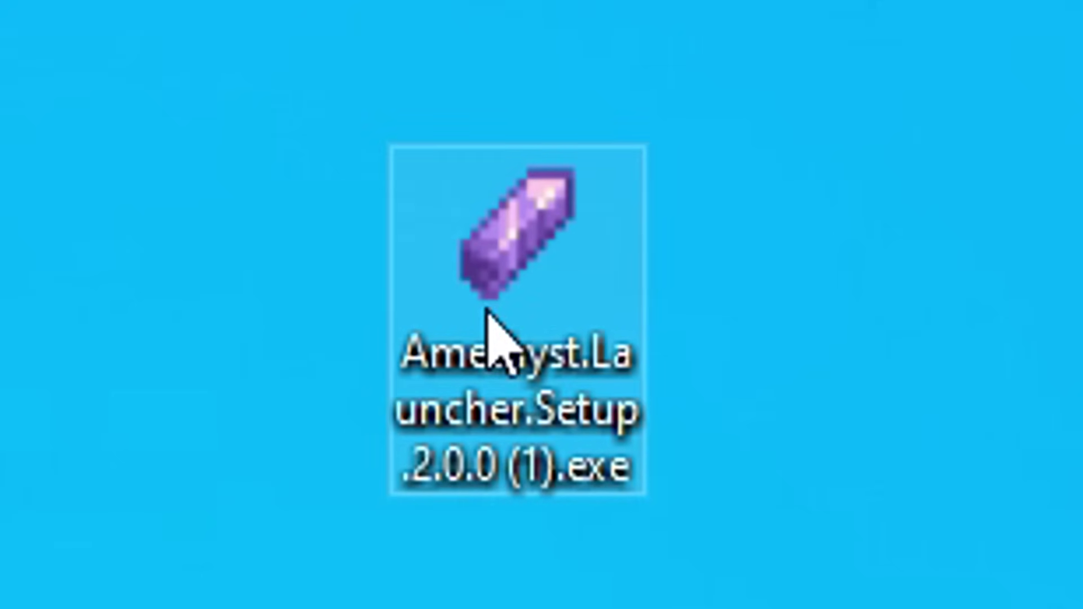
# - Run the Amethyst Launcher setup past the SmartScreen warning and install it for the current user only in the default folder
pyautogui.doubleClick(486, 310)
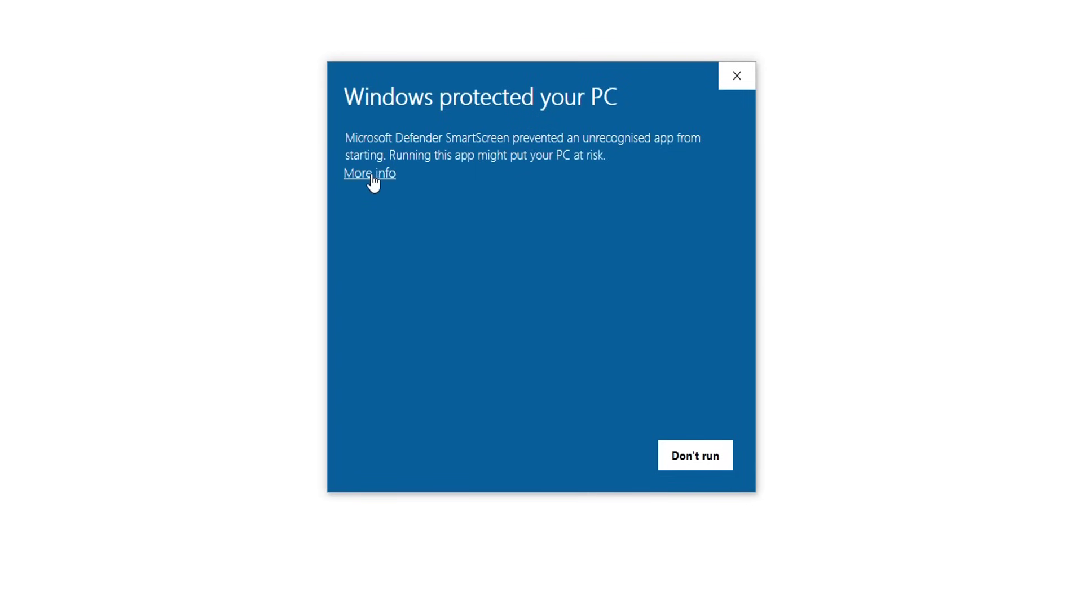
pyautogui.click(86, 152)
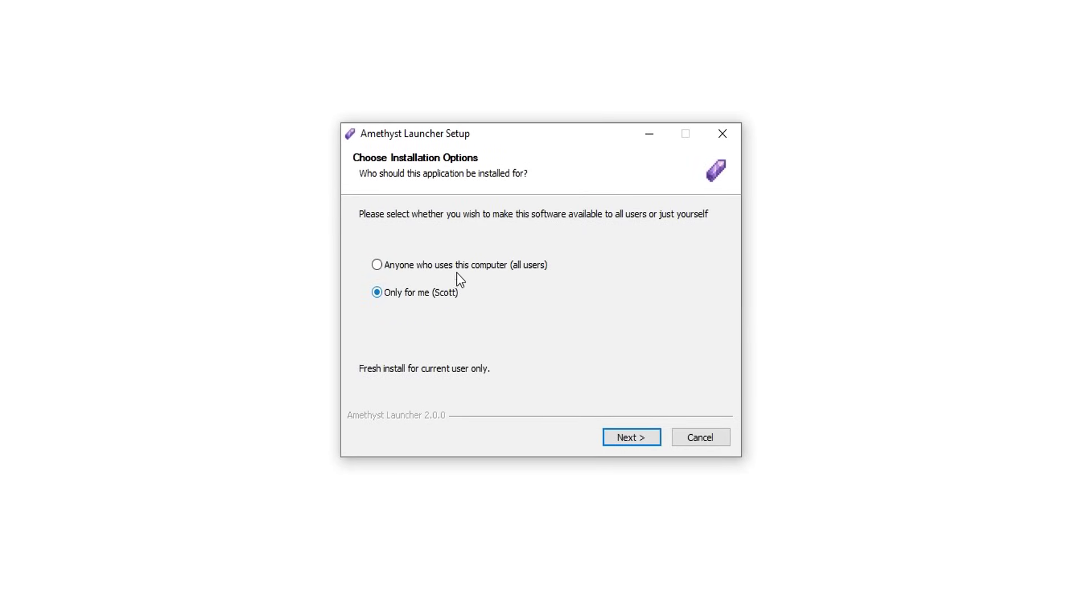
pyautogui.click(631, 438)
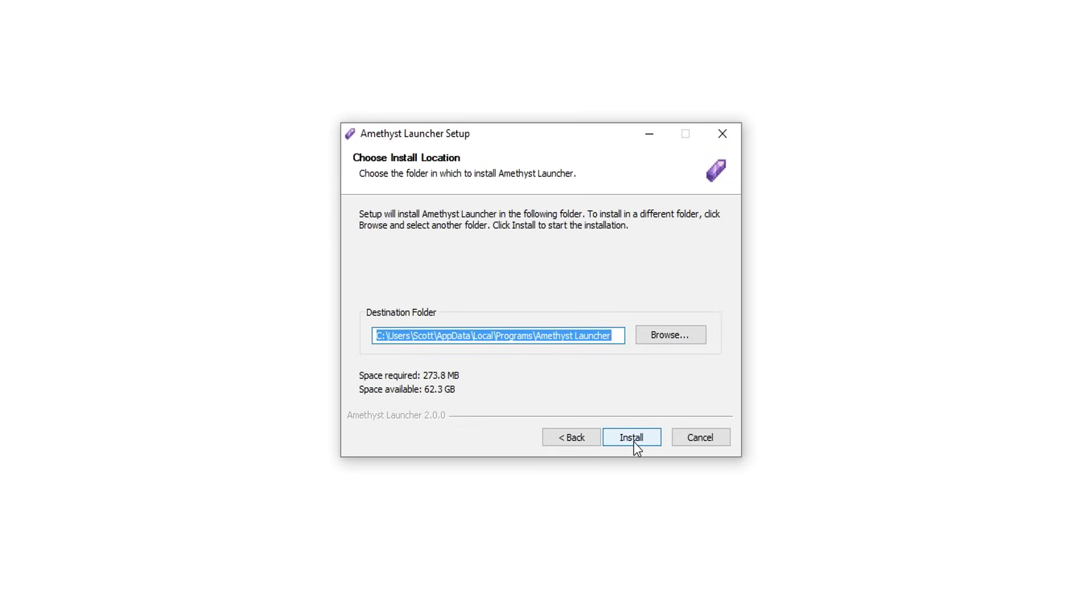
pyautogui.click(634, 442)
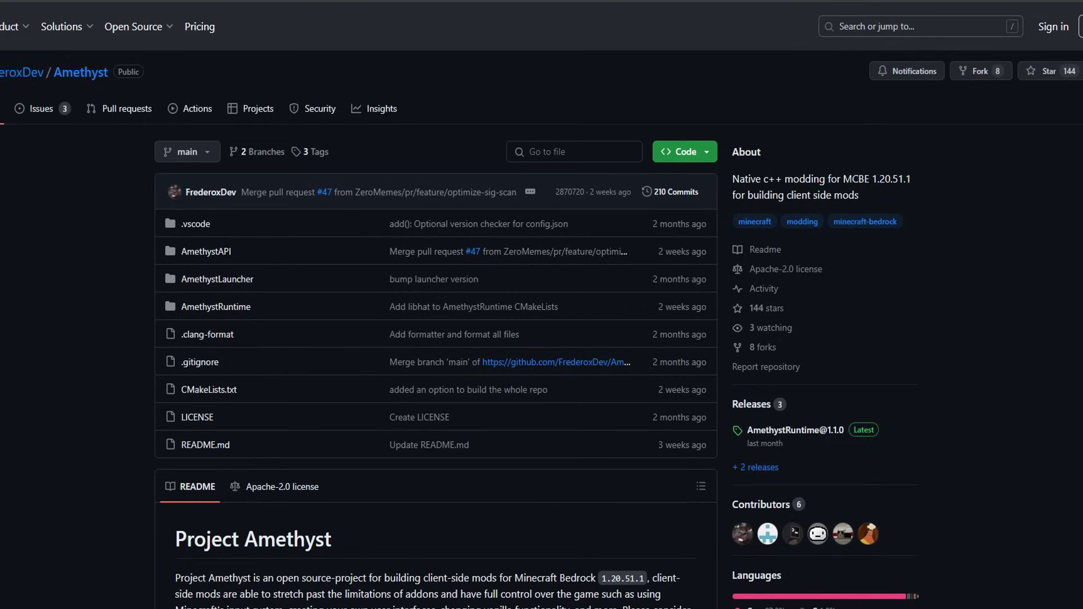
# - Find the mods built with Amethyst in the GitHub repository's README and open Better Inventory in a new tab
pyautogui.scroll(-5, 542, 305)
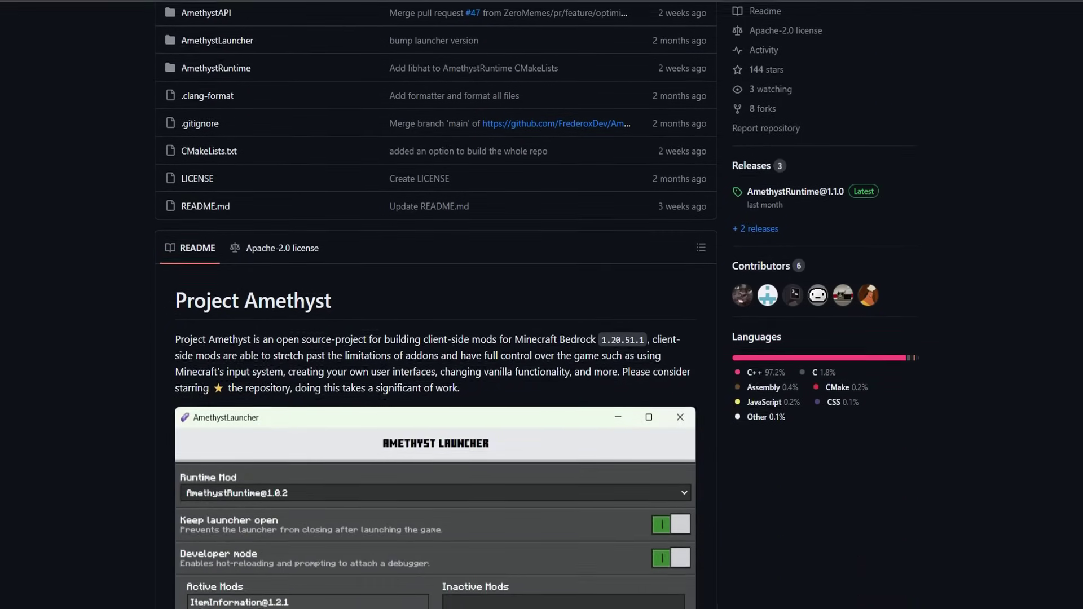
pyautogui.scroll(-7, 541, 305)
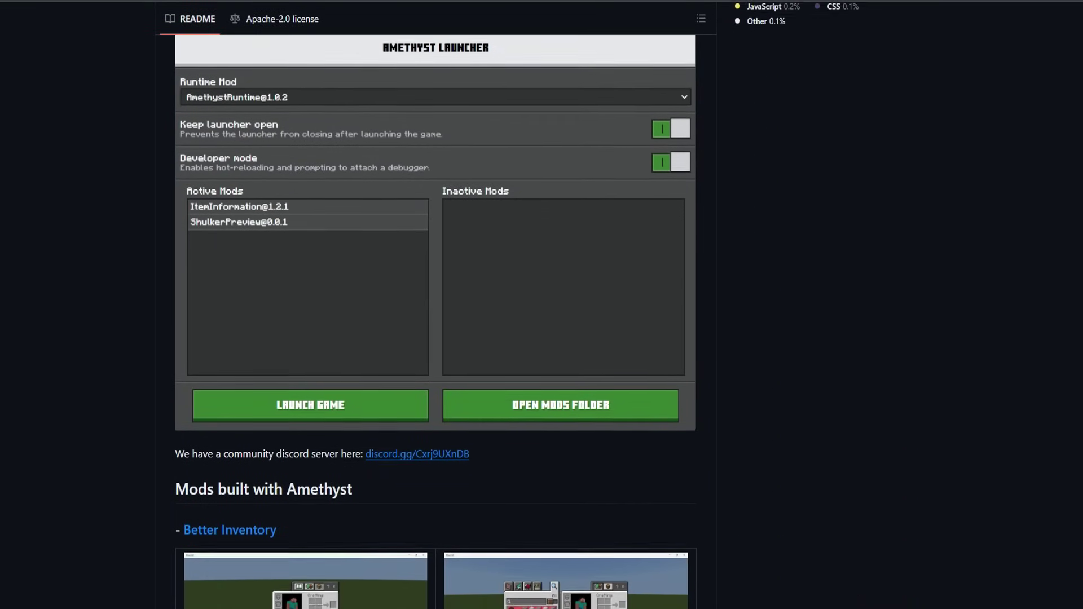
pyautogui.scroll(-7, 435, 305)
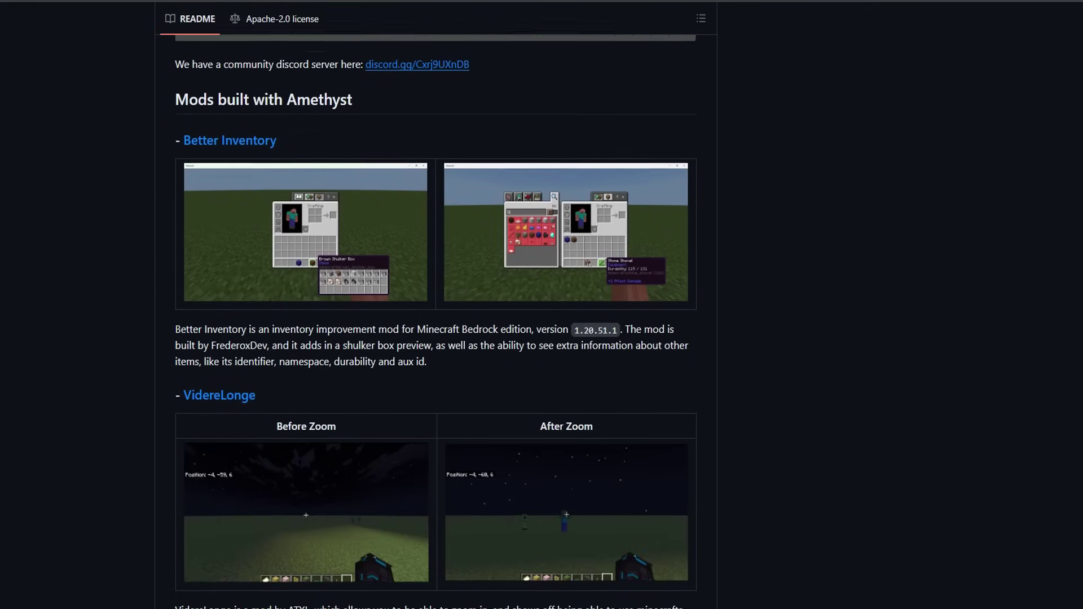
pyautogui.scroll(-2, 435, 305)
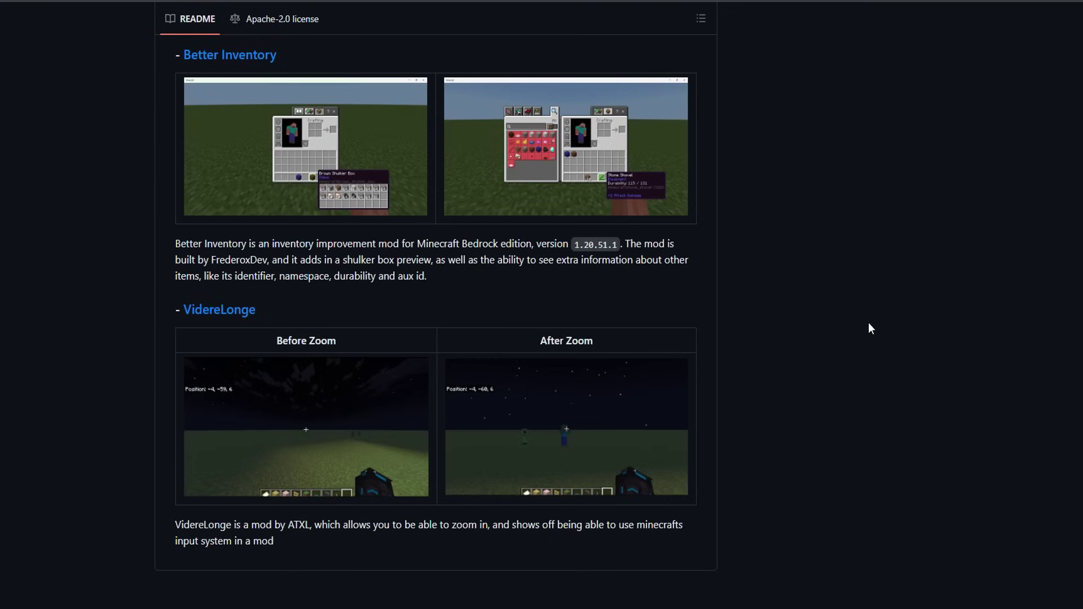
pyautogui.rightClick(227, 59)
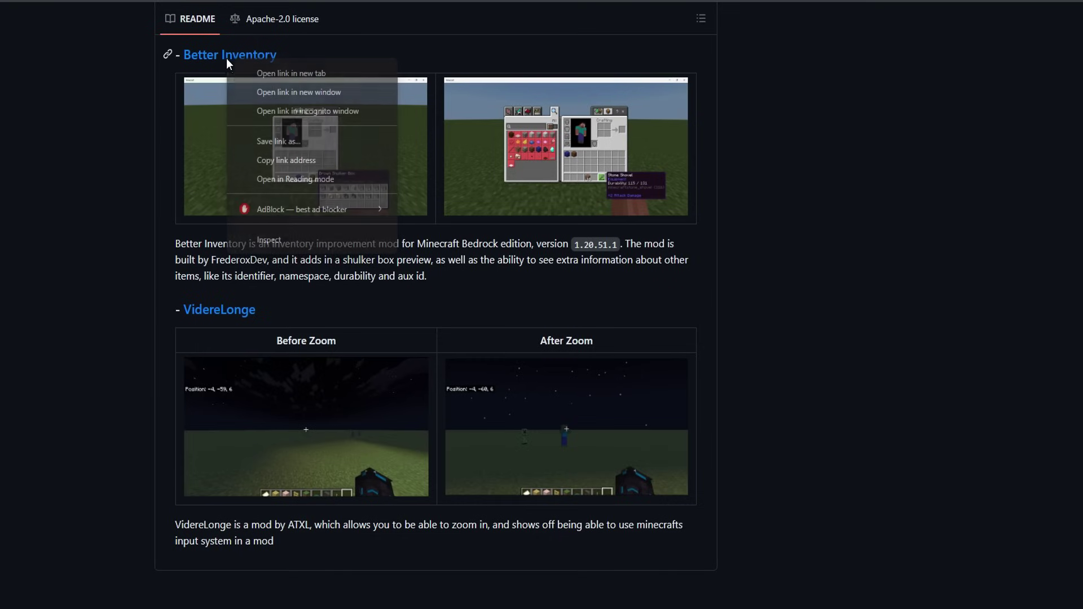
pyautogui.click(249, 74)
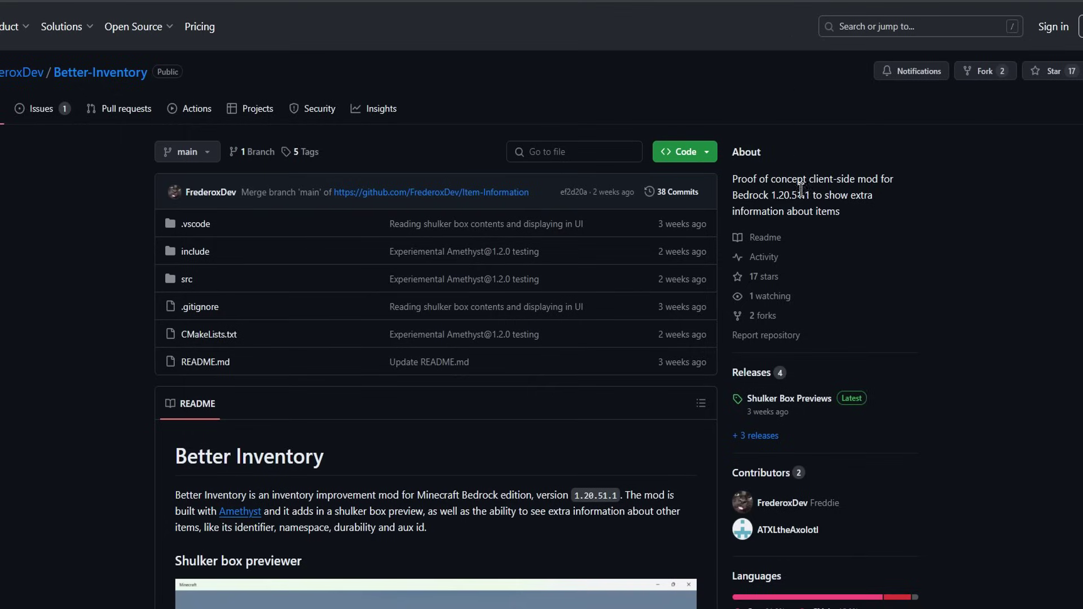
pyautogui.scroll(-3, 801, 190)
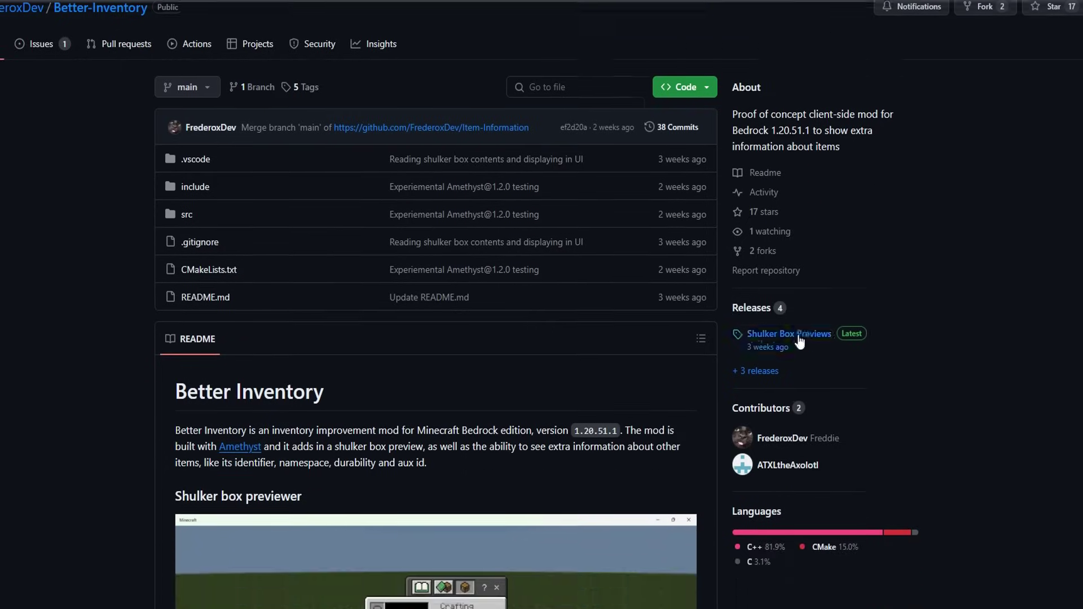
pyautogui.click(781, 219)
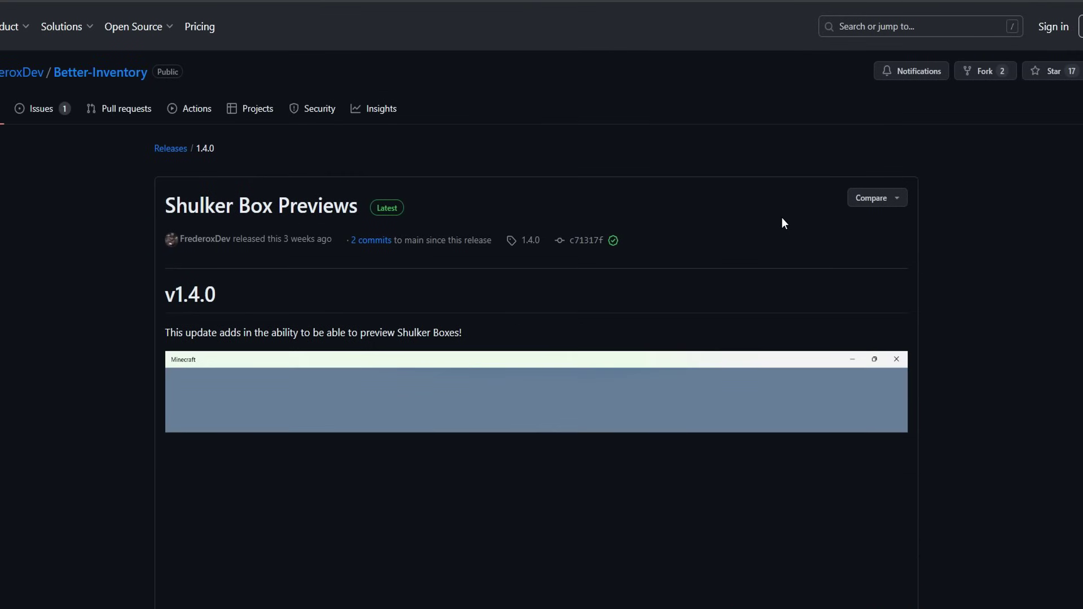
pyautogui.middleClick(1039, 237)
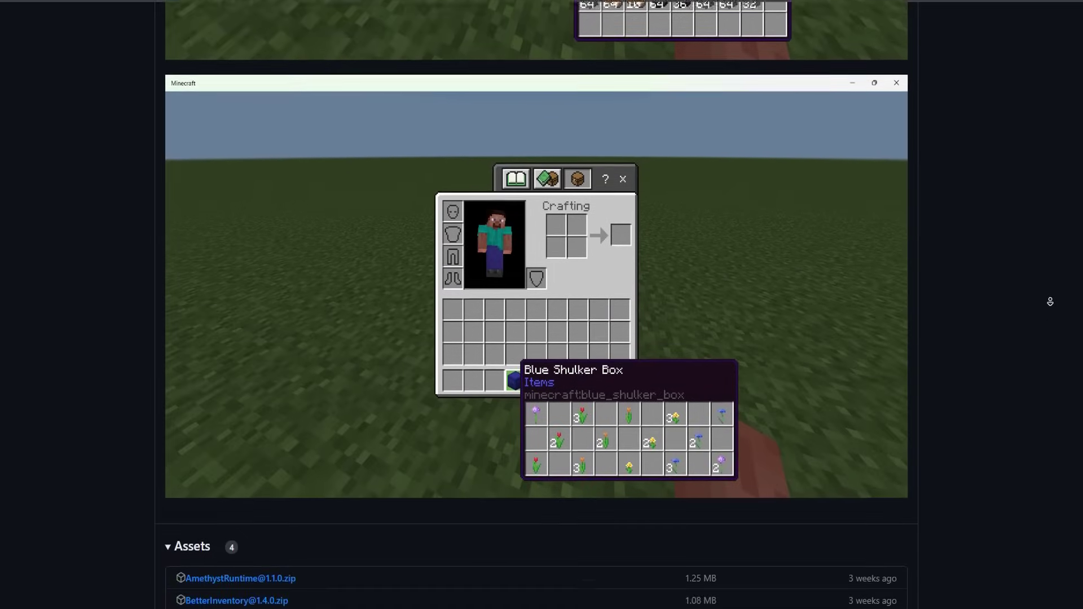
pyautogui.middleClick(1050, 299)
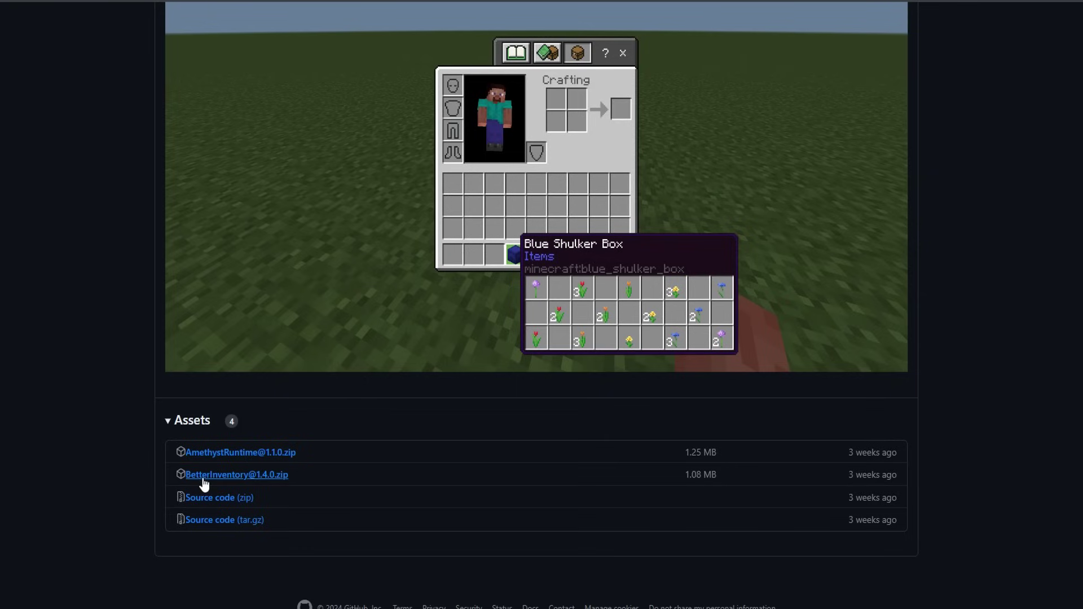
pyautogui.click(248, 454)
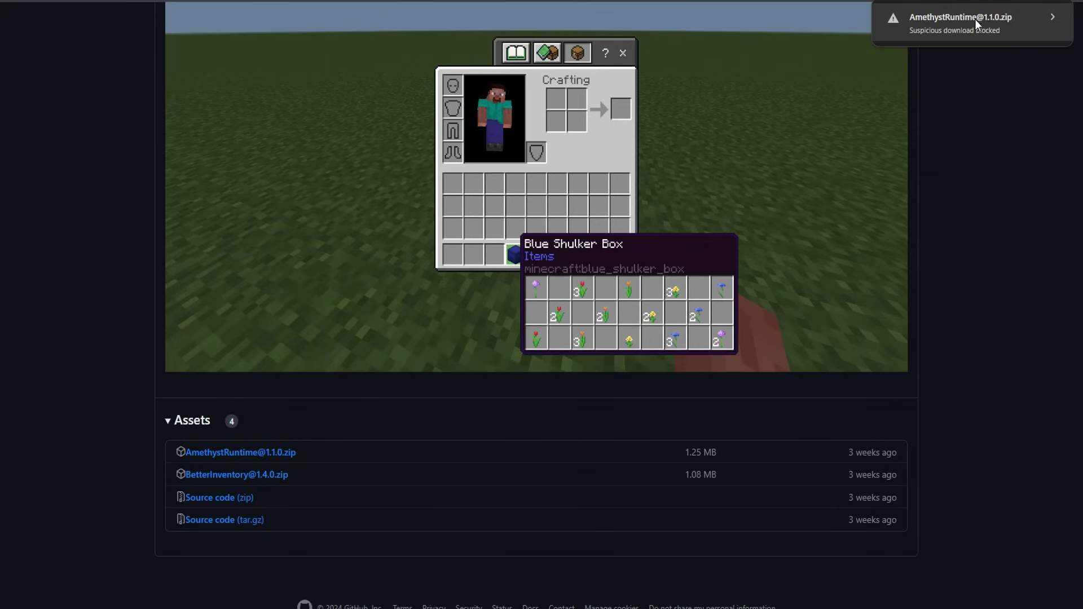
pyautogui.click(1070, 1)
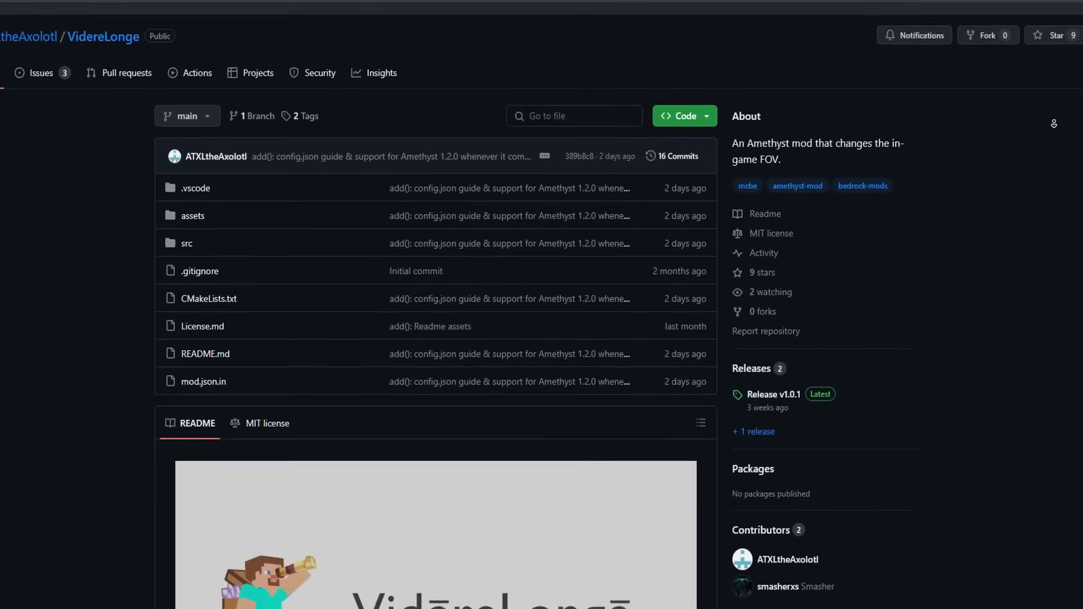
pyautogui.scroll(-3, 1053, 124)
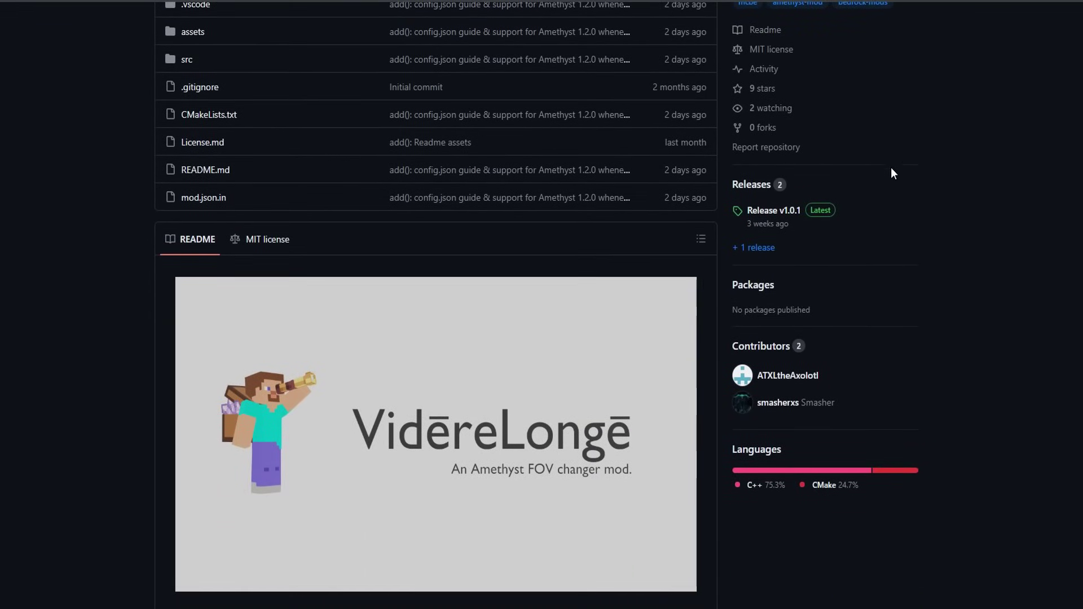
pyautogui.click(778, 210)
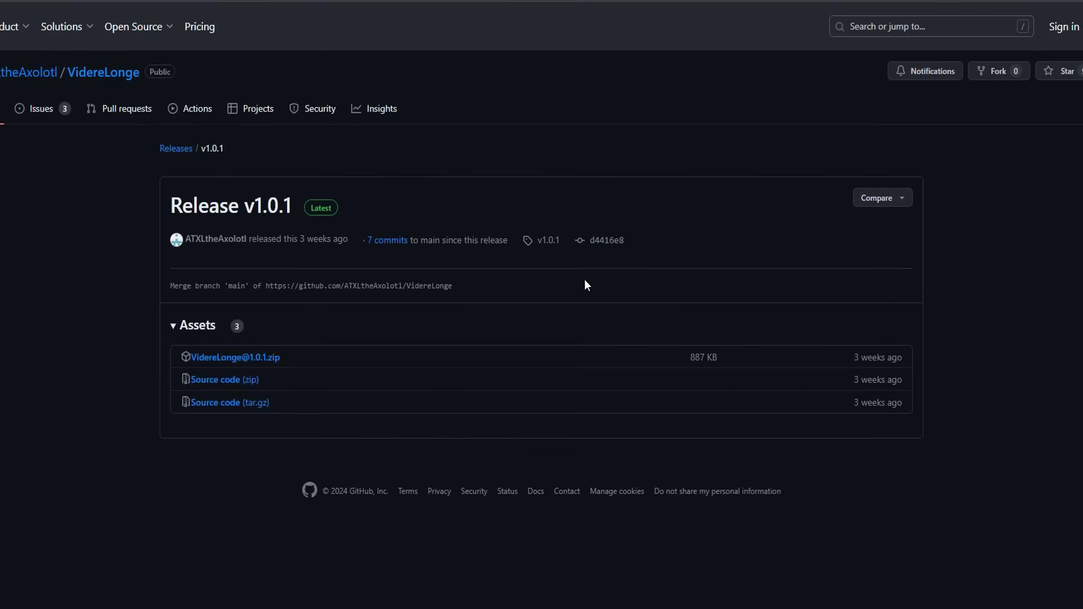
pyautogui.click(226, 357)
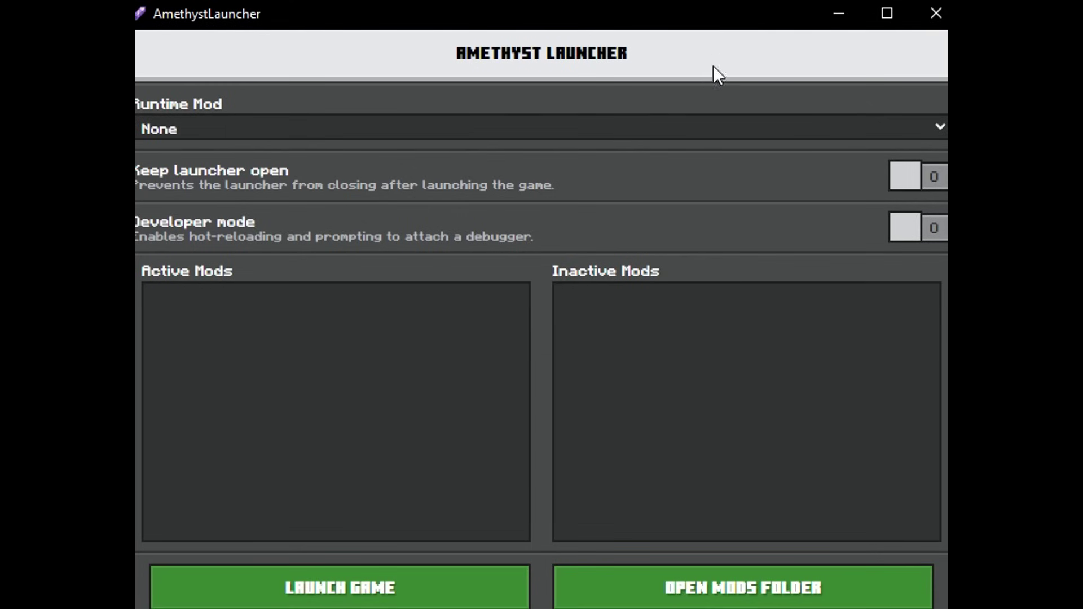
# - Switch to Amethyst Launcher and place the three downloaded zips in its mods folder, each inside a folder of the same name
pyautogui.click(738, 589)
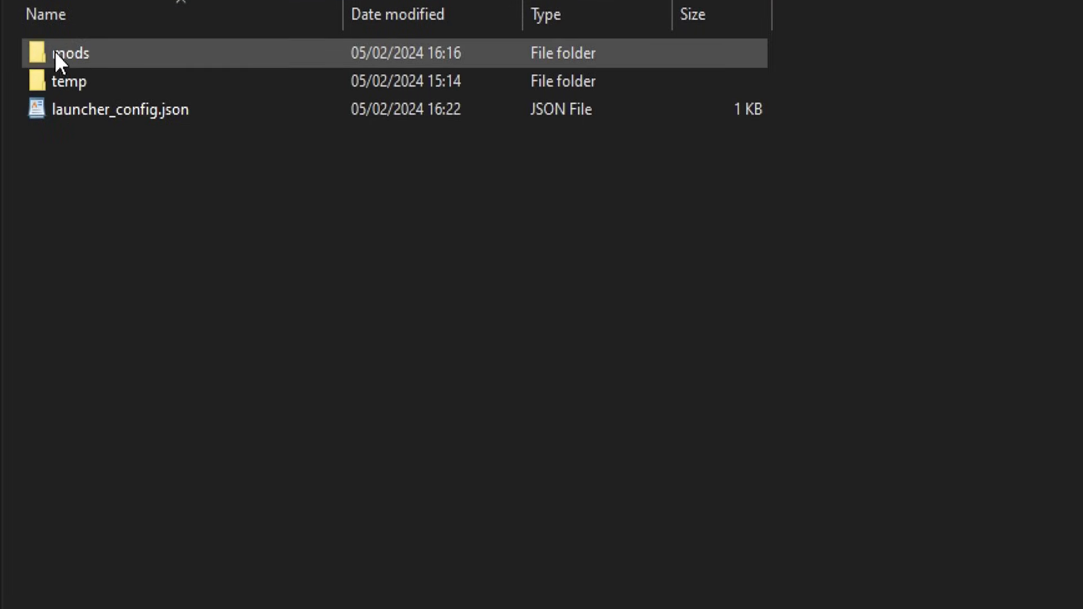
pyautogui.doubleClick(76, 54)
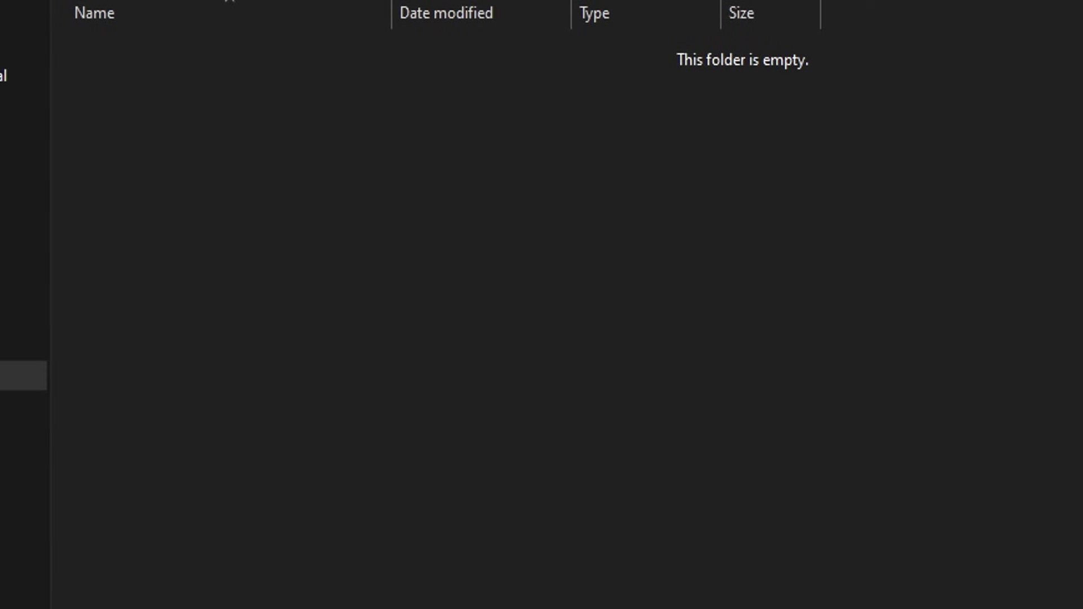
pyautogui.moveTo(0, 279); pyautogui.dragTo(408, 242)
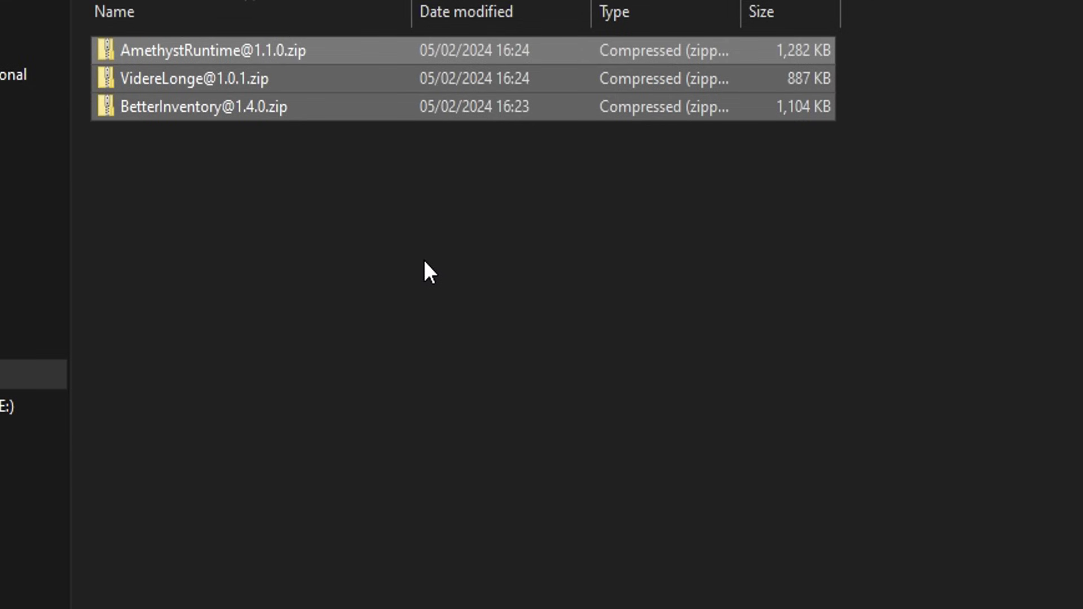
pyautogui.click(425, 261)
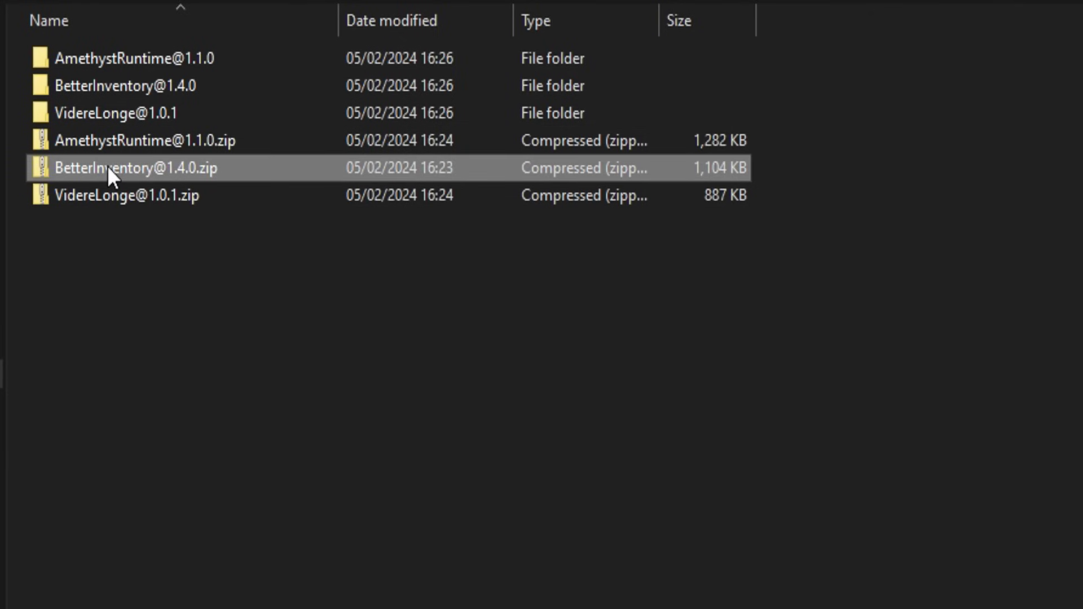
pyautogui.click(113, 189)
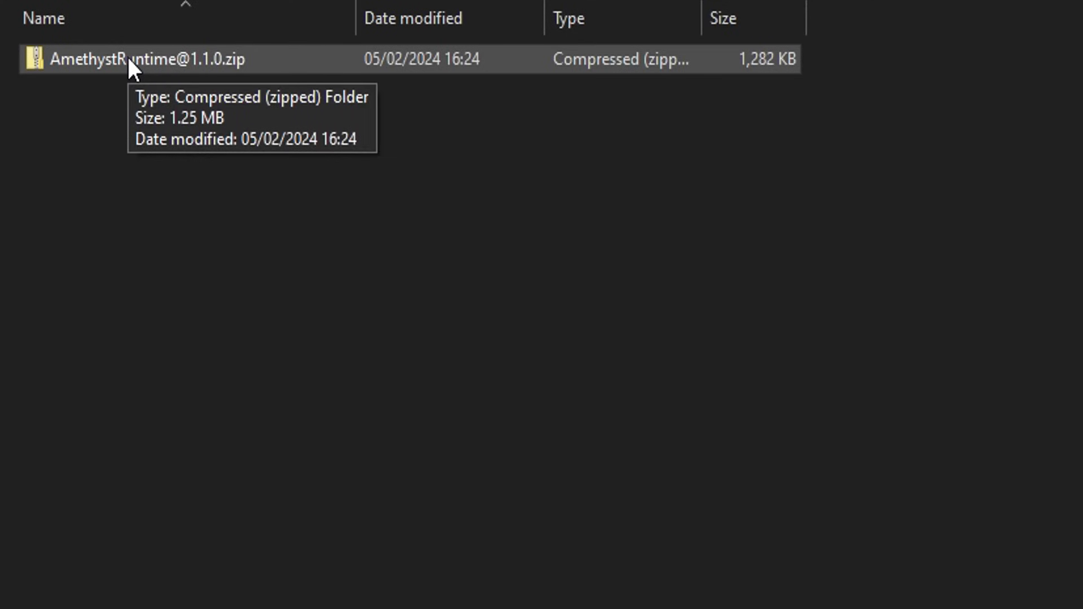
pyautogui.rightClick(127, 55)
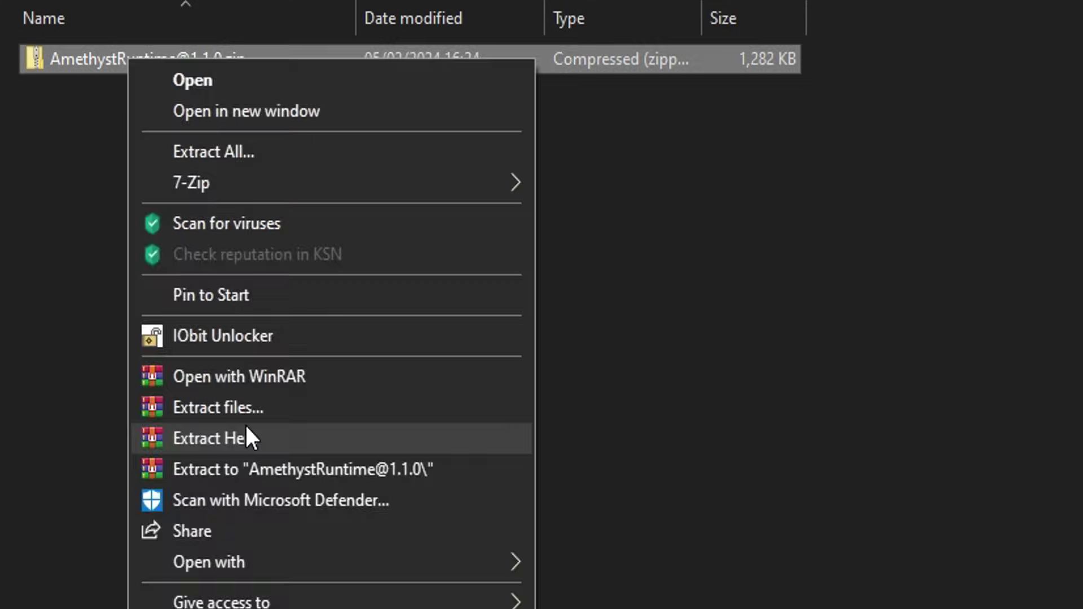
pyautogui.click(247, 429)
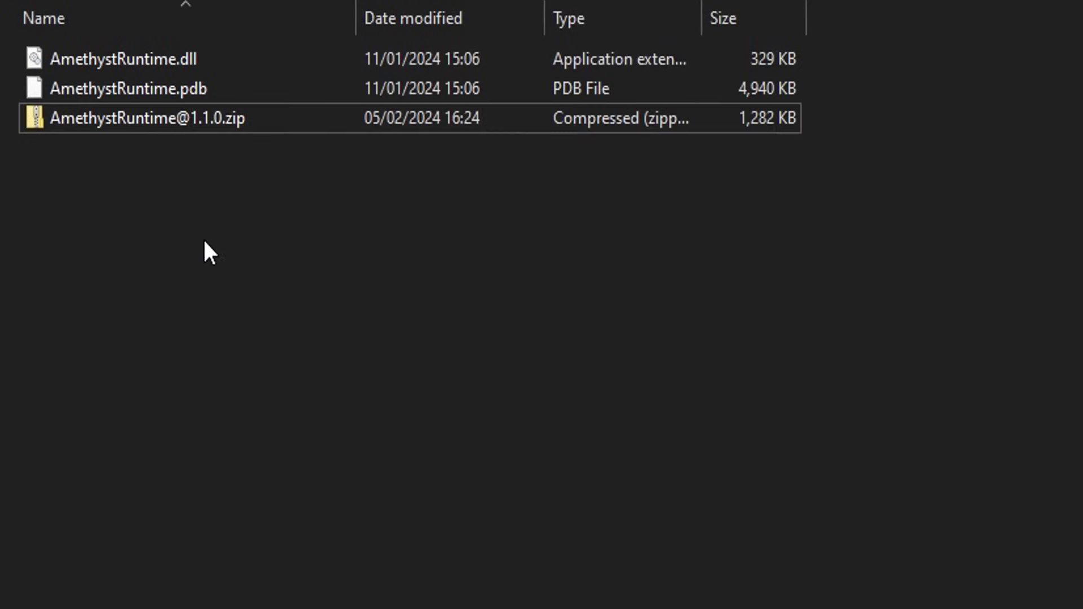
pyautogui.click(175, 107)
pyautogui.press('Delete')
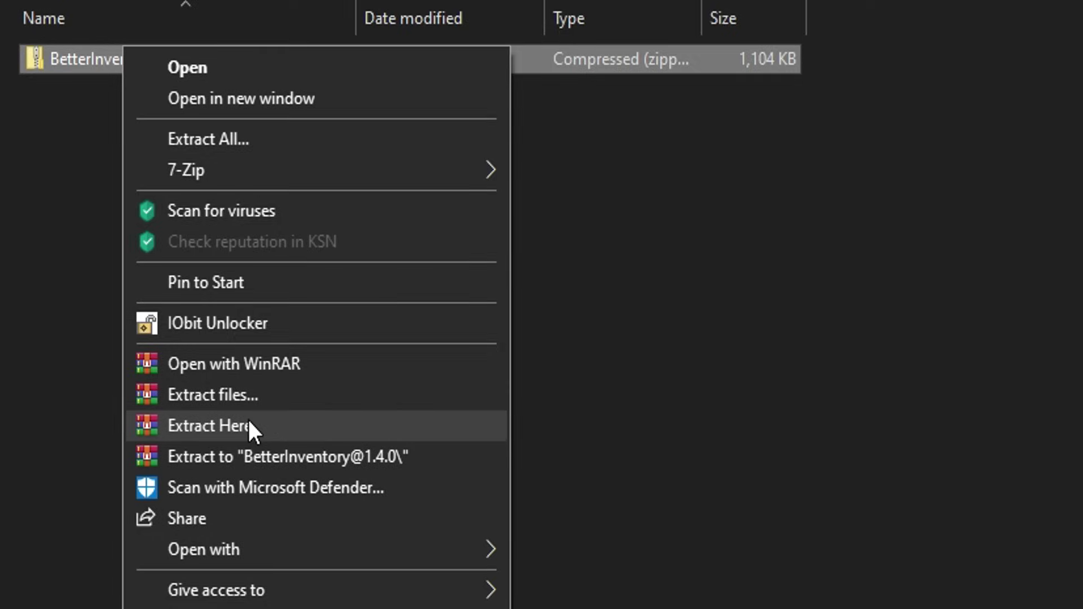
pyautogui.click(248, 420)
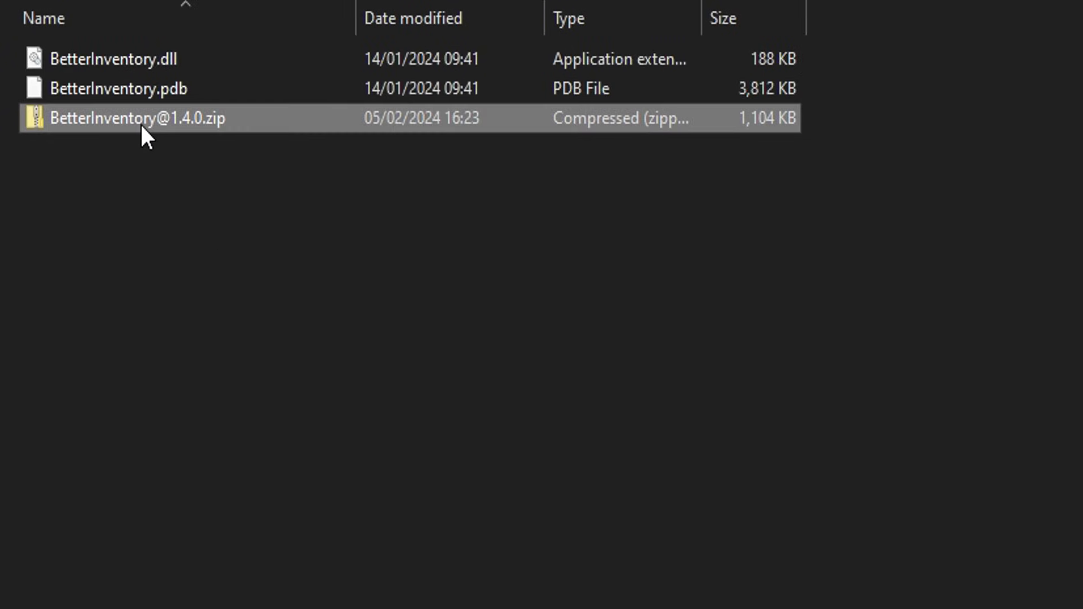
pyautogui.hotkey('alt', 'Up')
pyautogui.doubleClick(89, 60)
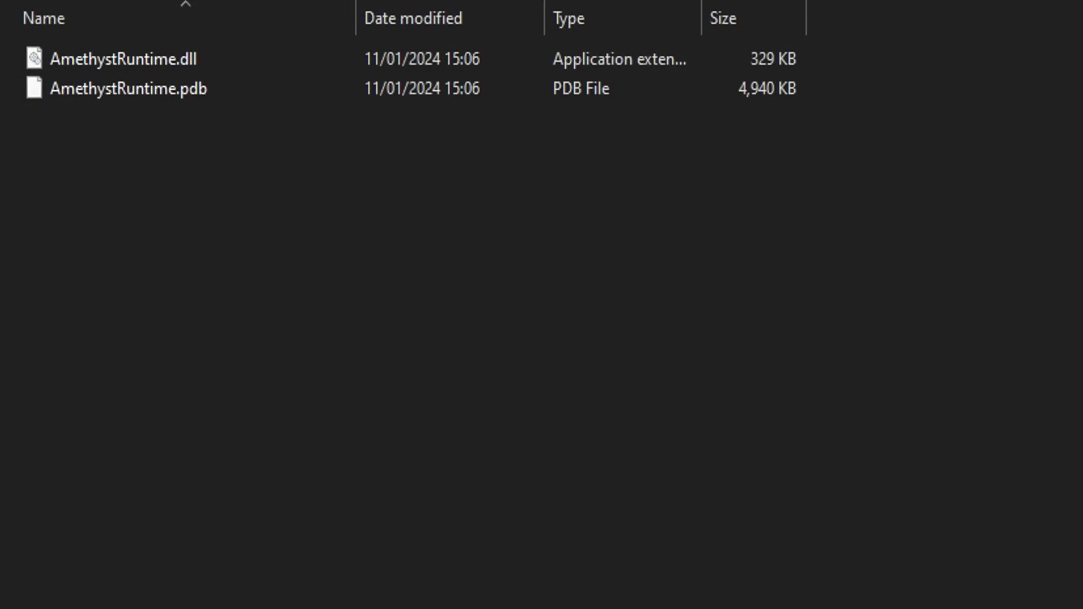
pyautogui.hotkey('alt', 'Up')
pyautogui.doubleClick(90, 86)
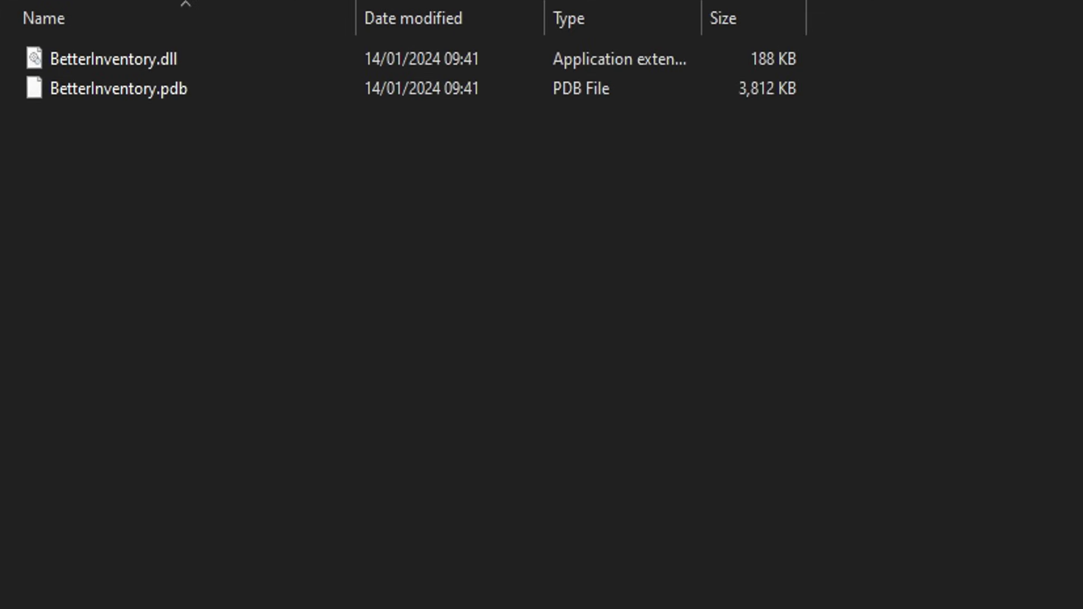
pyautogui.hotkey('alt', 'Up')
pyautogui.doubleClick(84, 116)
pyautogui.hotkey('alt', 'Up')
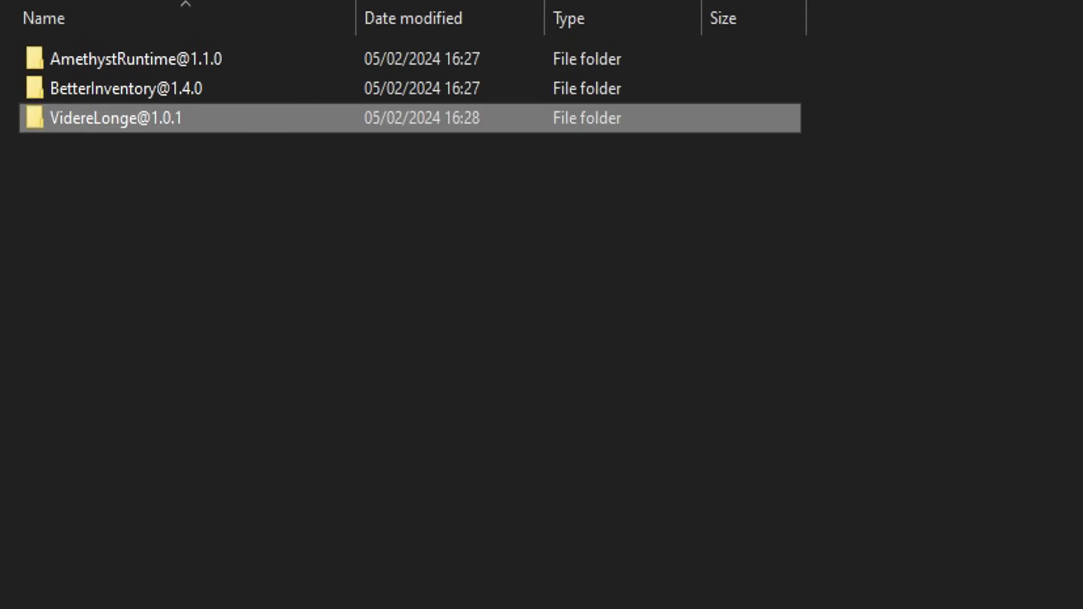
pyautogui.click(395, 290)
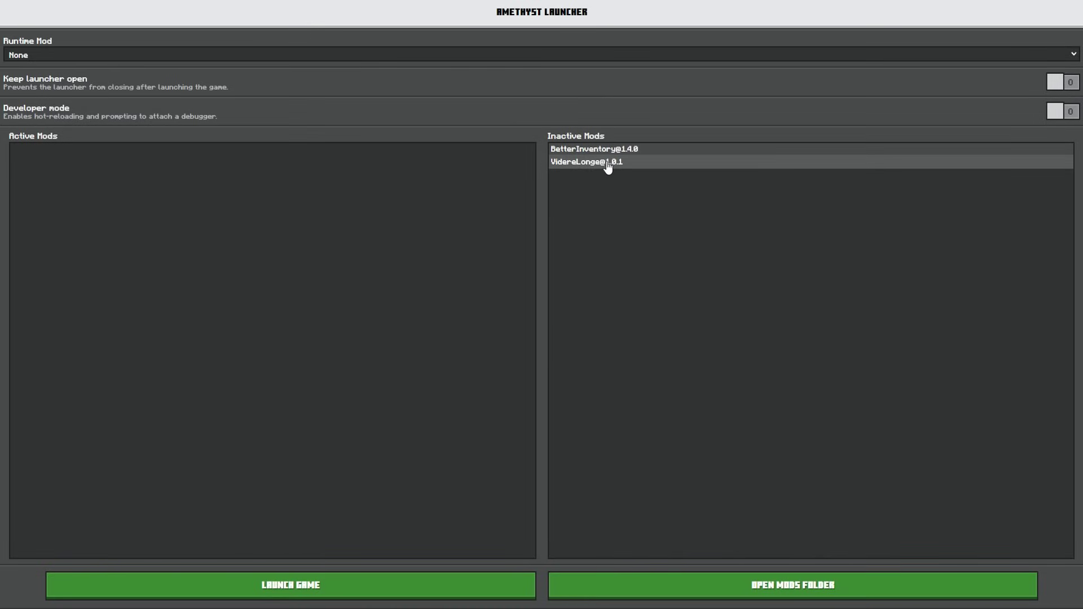
pyautogui.click(607, 165)
pyautogui.click(568, 148)
pyautogui.click(34, 154)
pyautogui.click(124, 151)
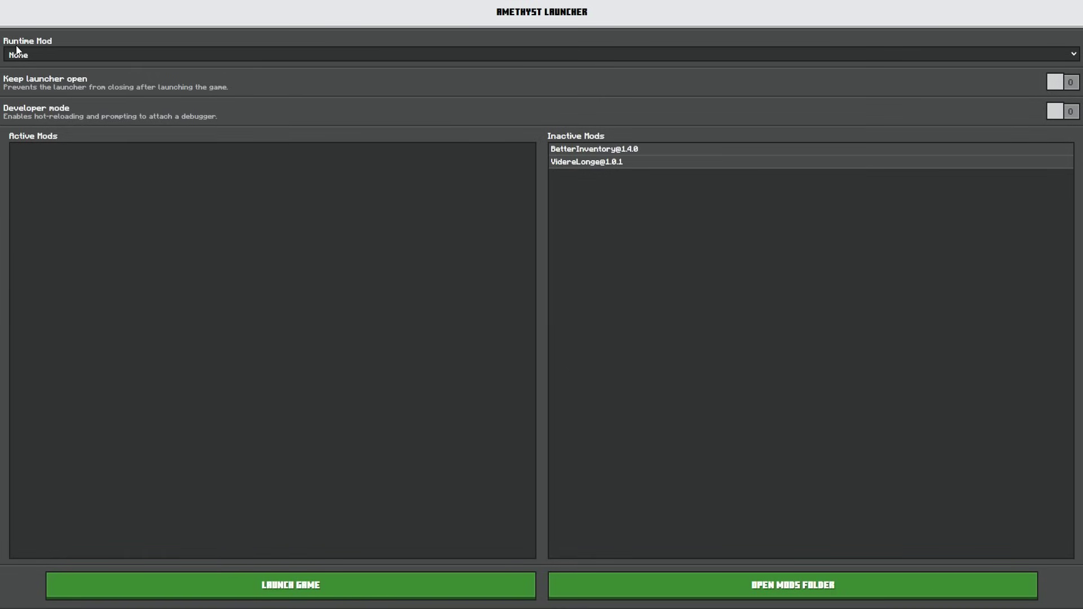
pyautogui.click(64, 52)
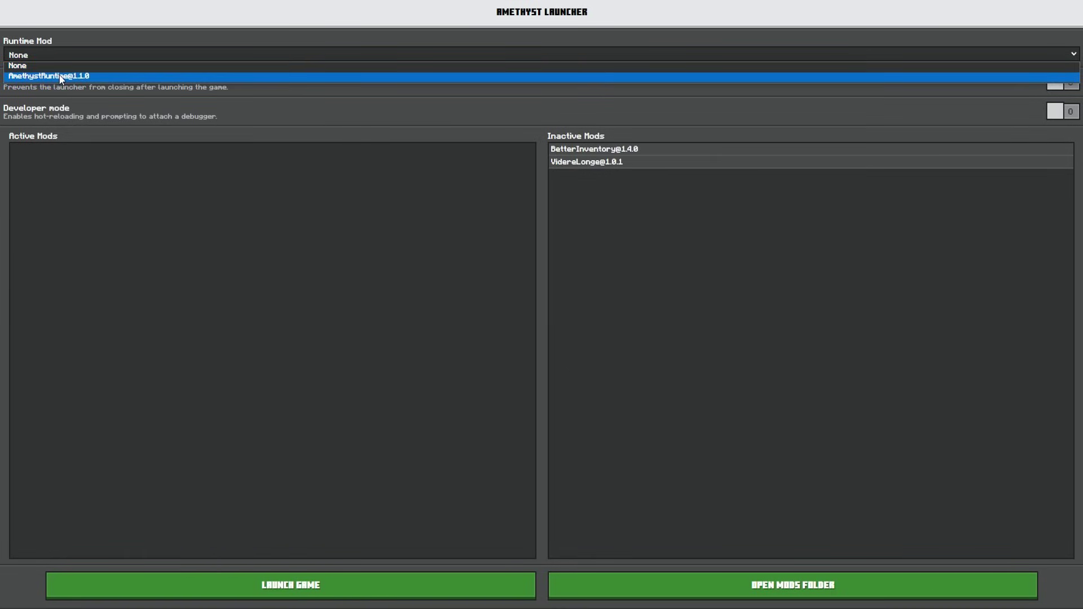
pyautogui.click(60, 76)
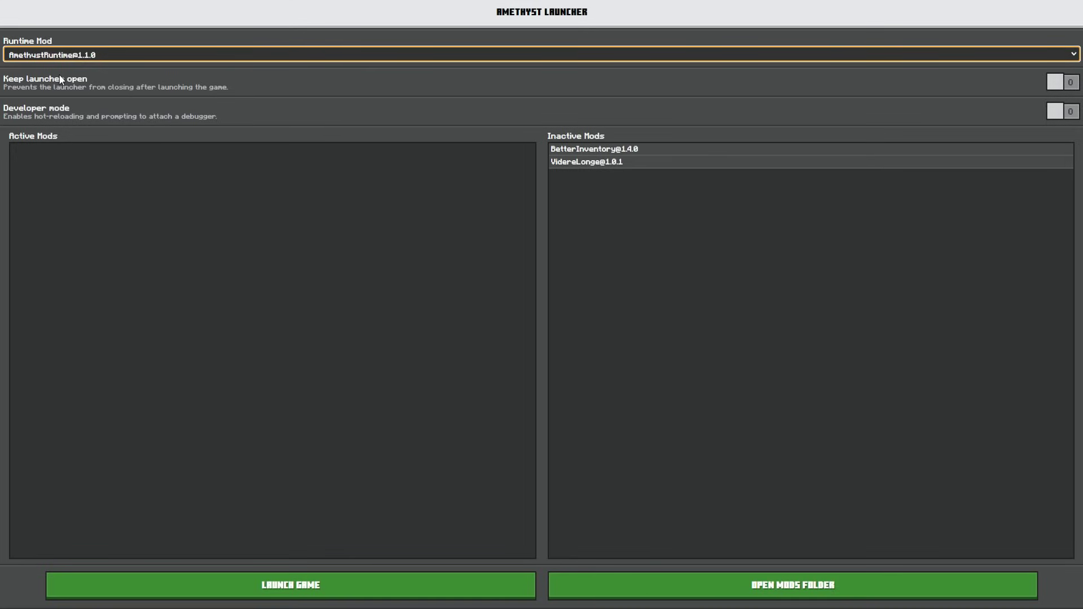
pyautogui.doubleClick(573, 149)
pyautogui.doubleClick(574, 150)
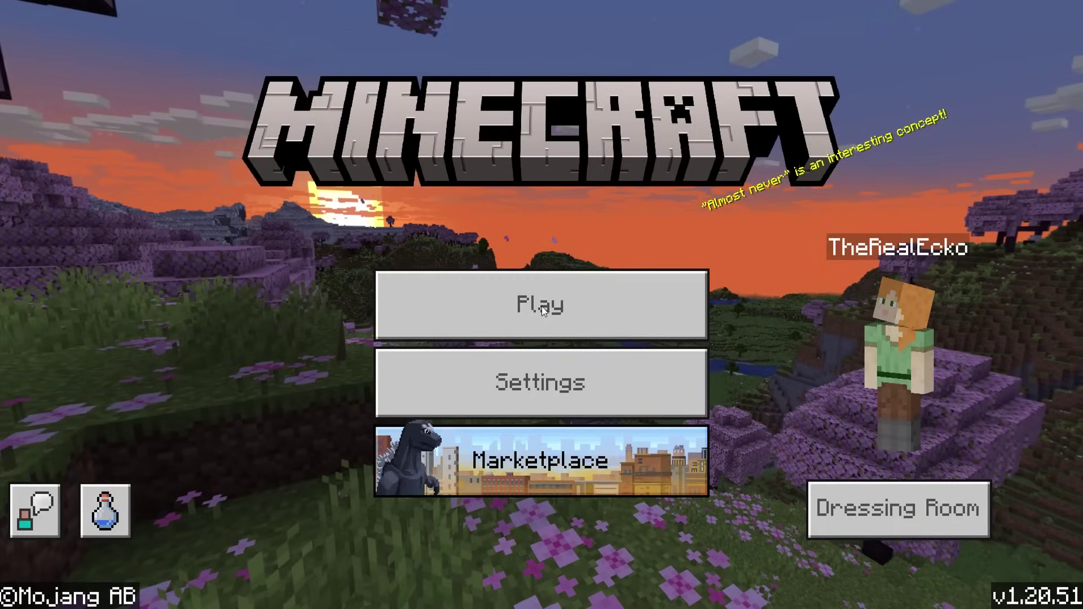
# - Load a Minecraft world and inspect the purple shulker box in the inventory to preview its contents
pyautogui.click(541, 306)
pyautogui.click(493, 389)
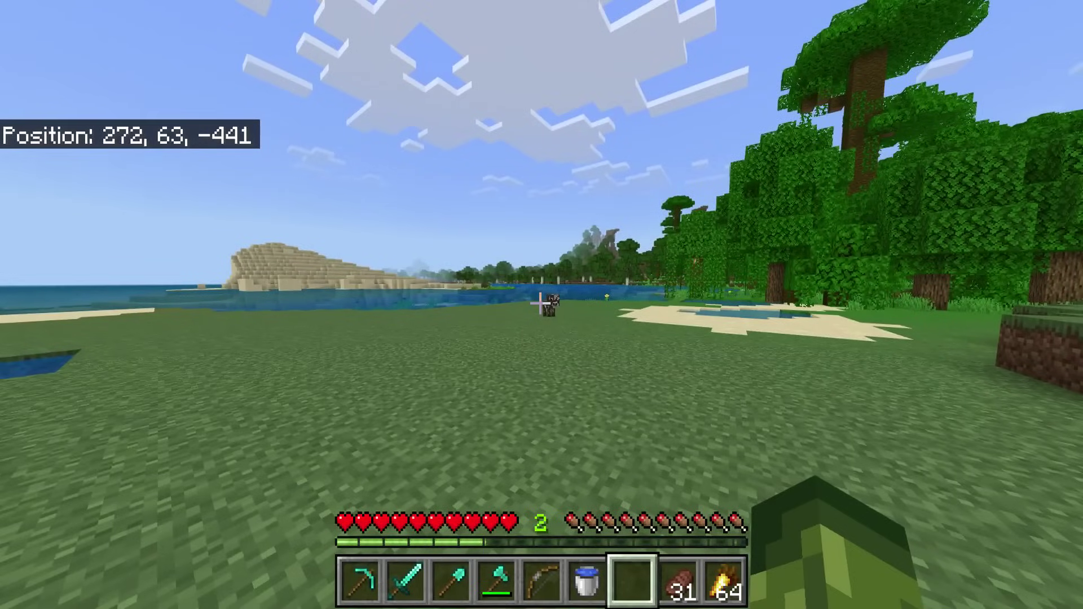
pyautogui.press('e')
pyautogui.moveTo(374, 338)
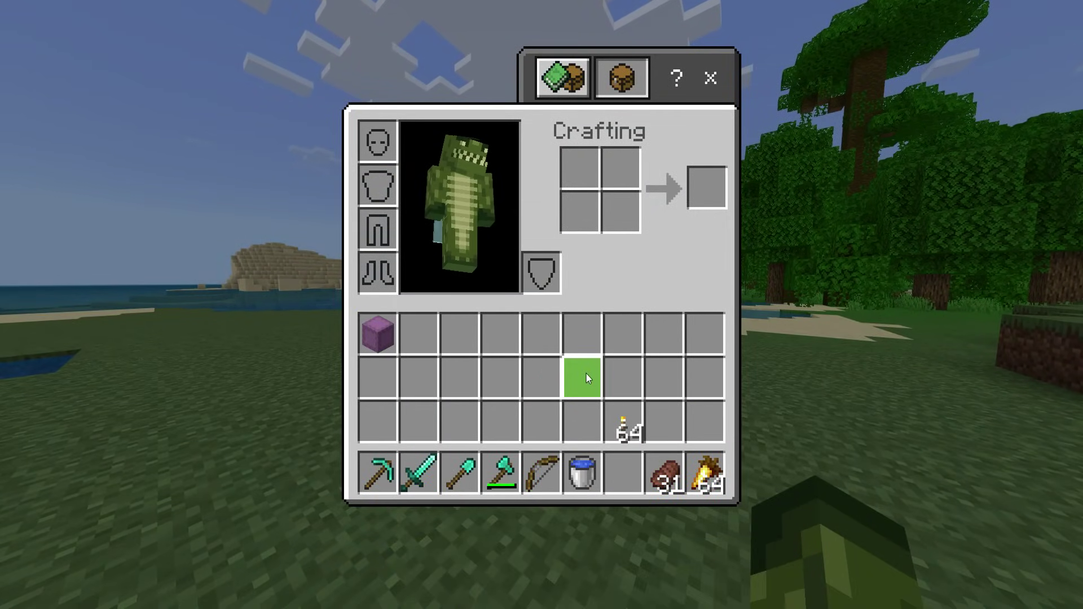
pyautogui.press('e')
# - Walk across the grassland past the panda and back towards the shore to view the game with the mods active
pyautogui.press('w')
pyautogui.press('w')
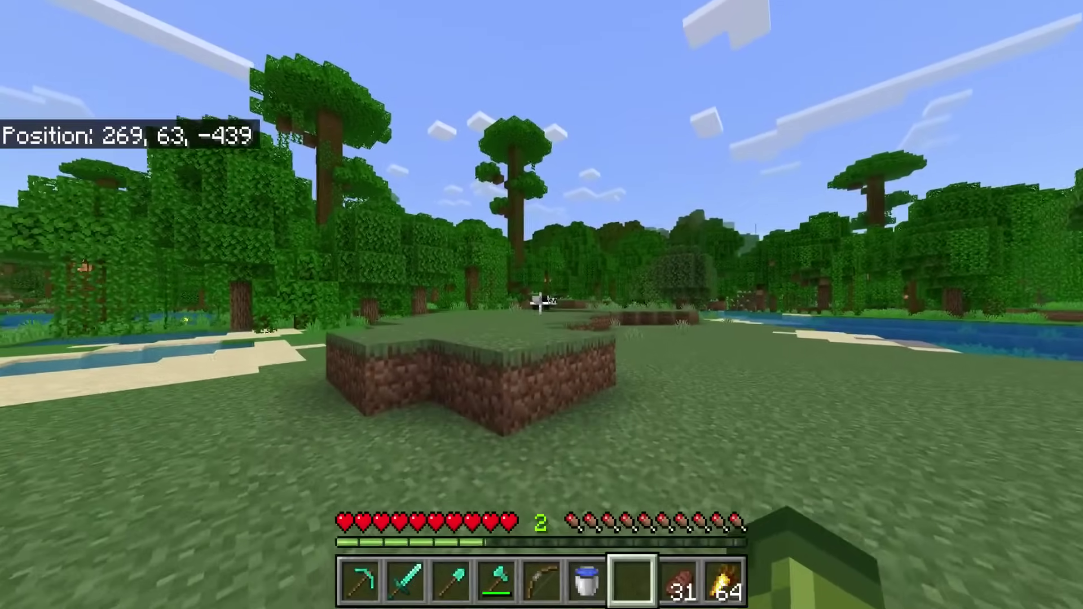
pyautogui.press('w')
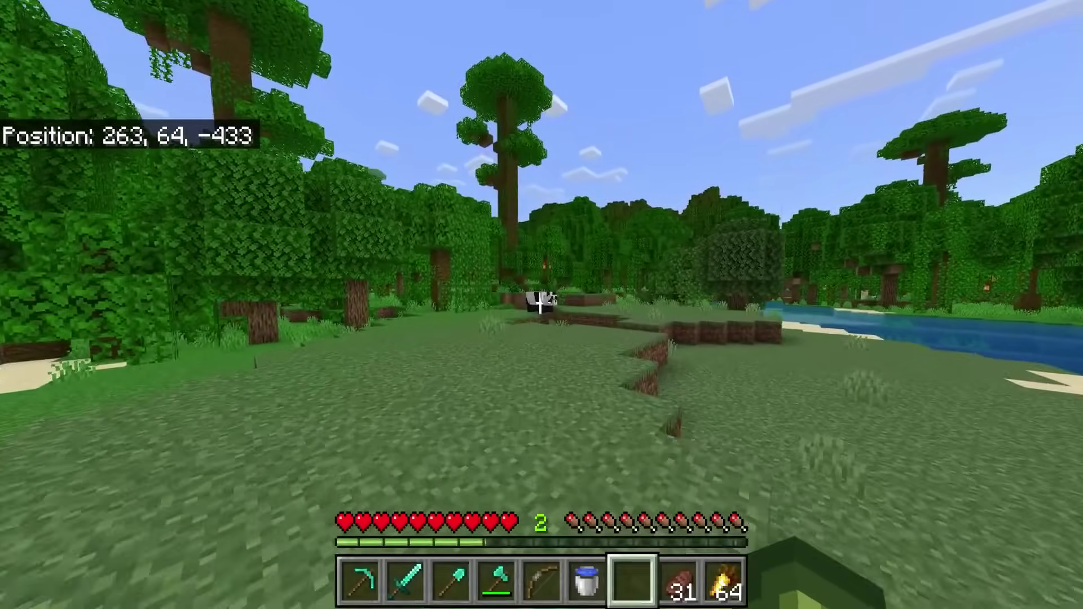
pyautogui.press('w')
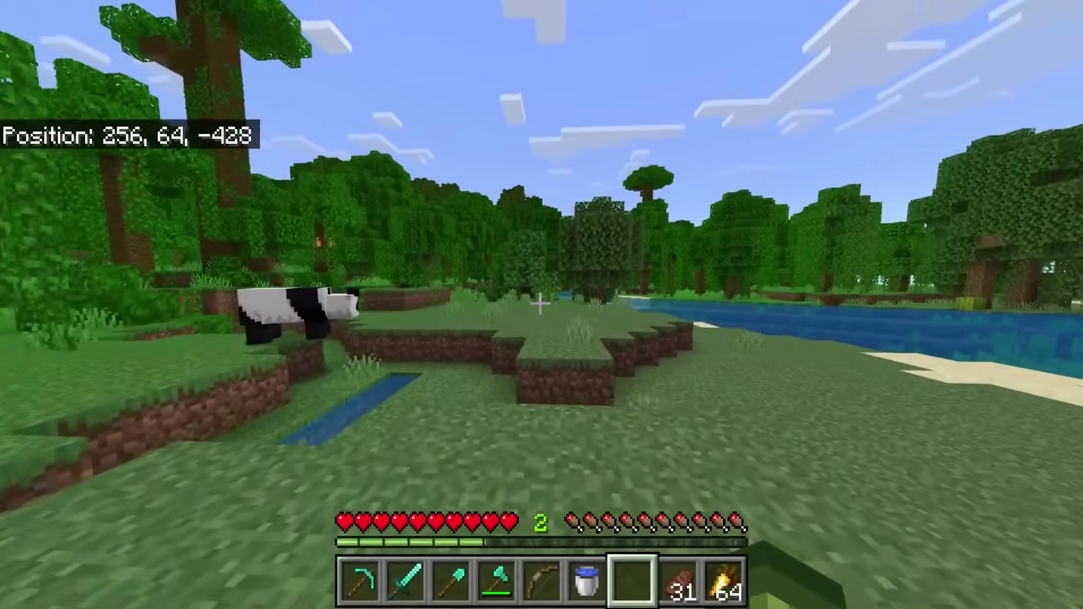
pyautogui.press('w')
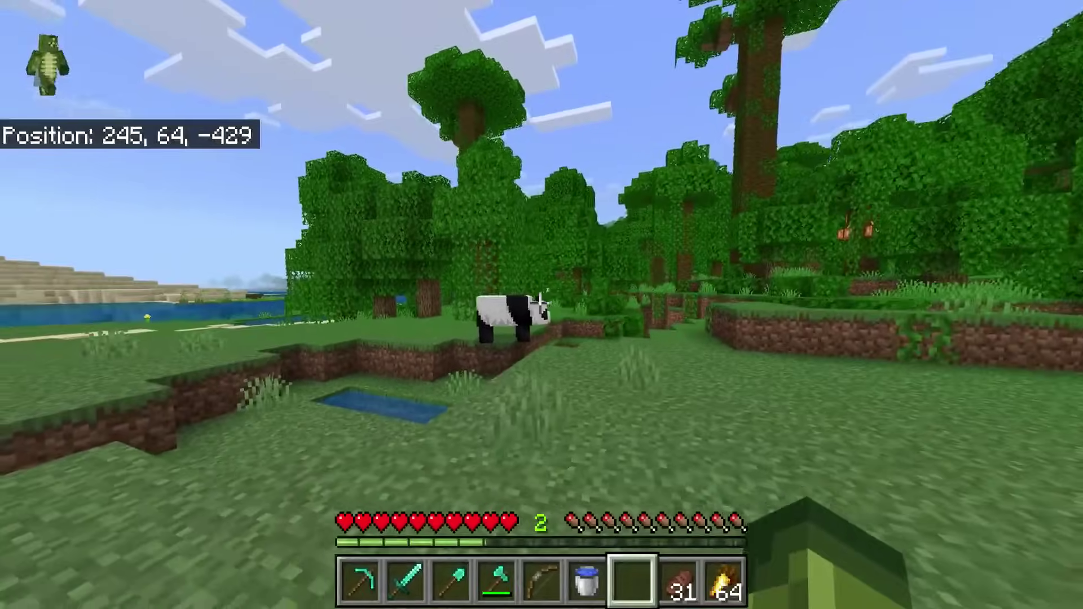
pyautogui.press('w')
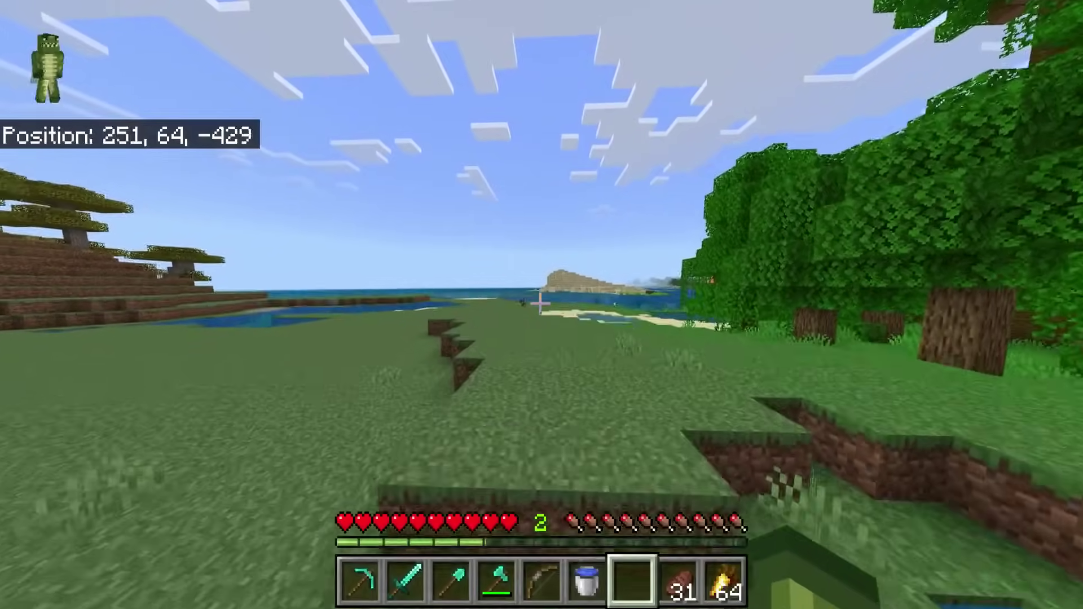
pyautogui.press('w')
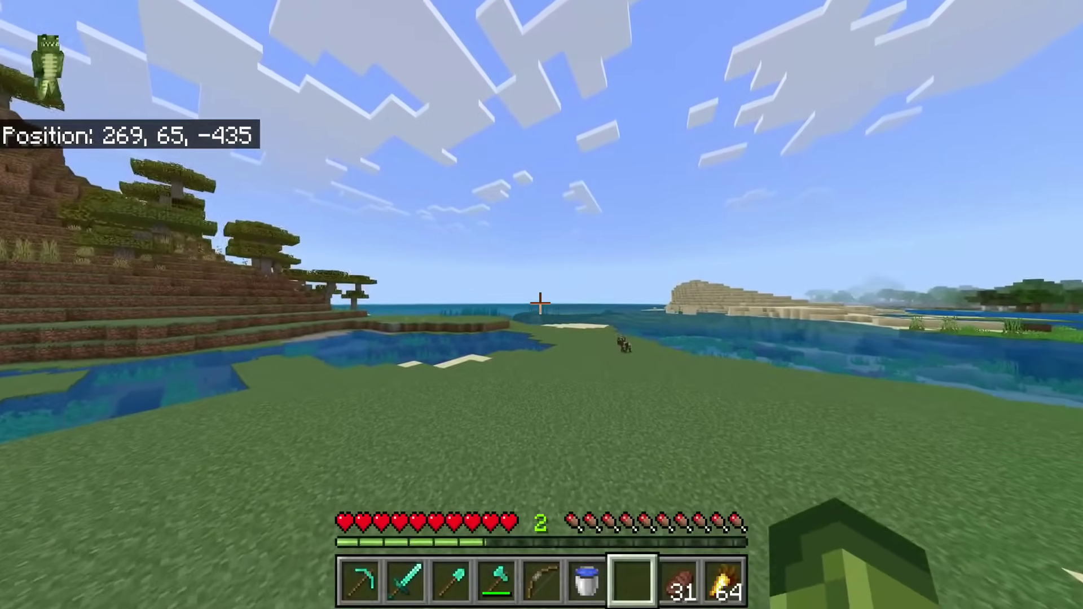
pyautogui.press('w')
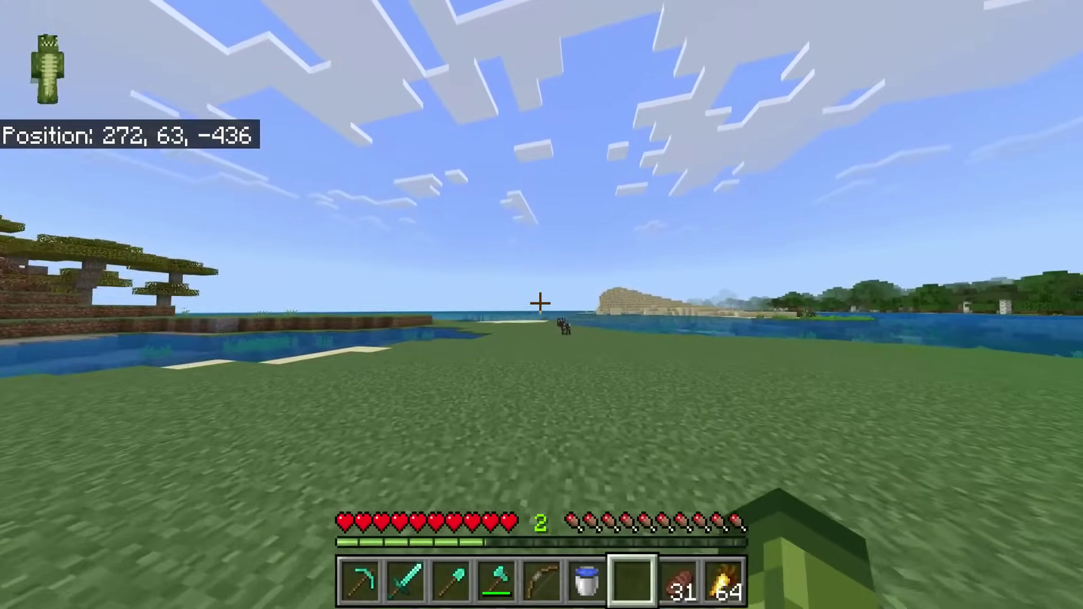
# - Walk from the shoreline across the open grassland and look around towards the jungle and the mountain
pyautogui.press('w')
pyautogui.press('w')
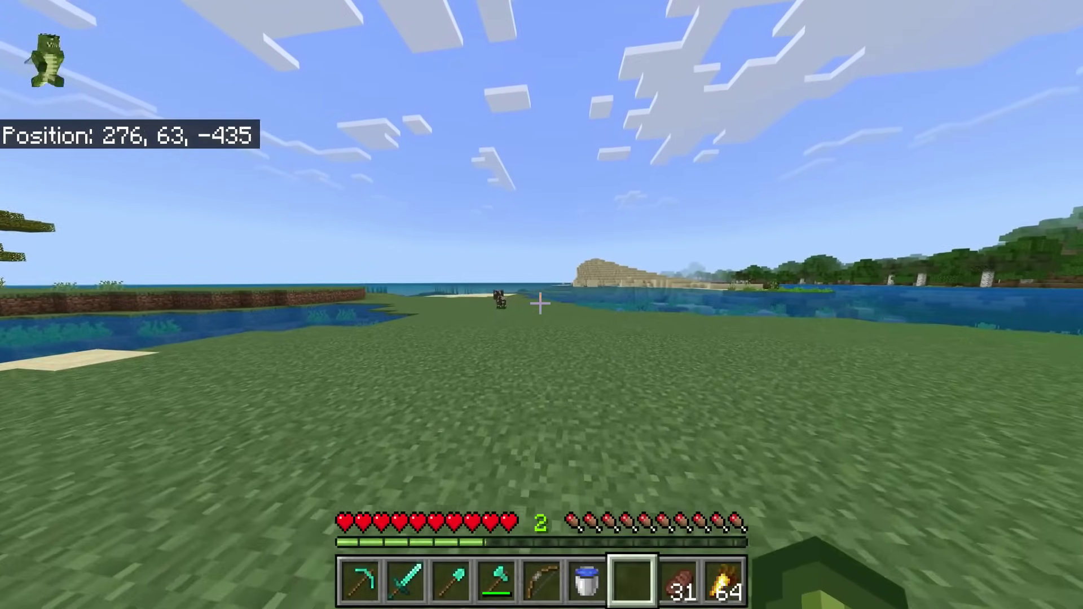
pyautogui.press('w')
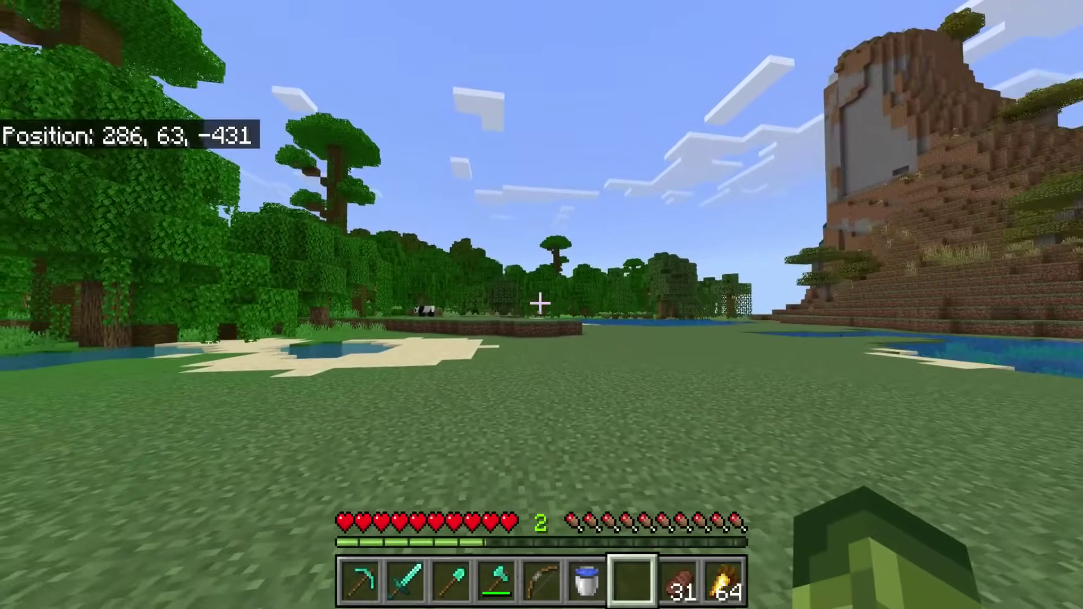
pyautogui.press('w')
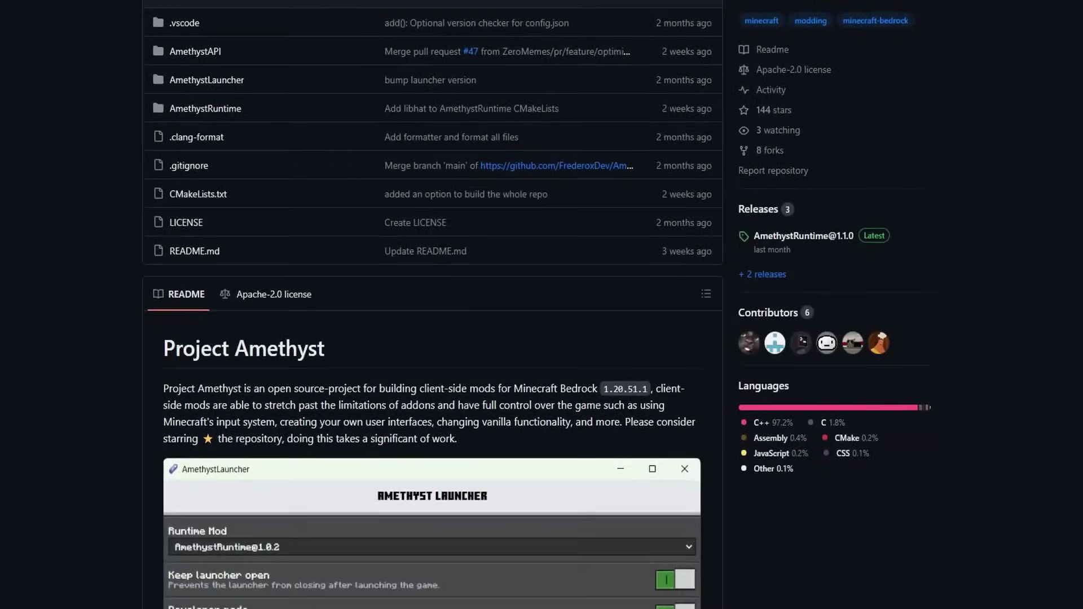
# - Switch to the Project Amethyst GitHub page and read the README down to the section on mods built with Amethyst
pyautogui.scroll(-5, 432, 304)
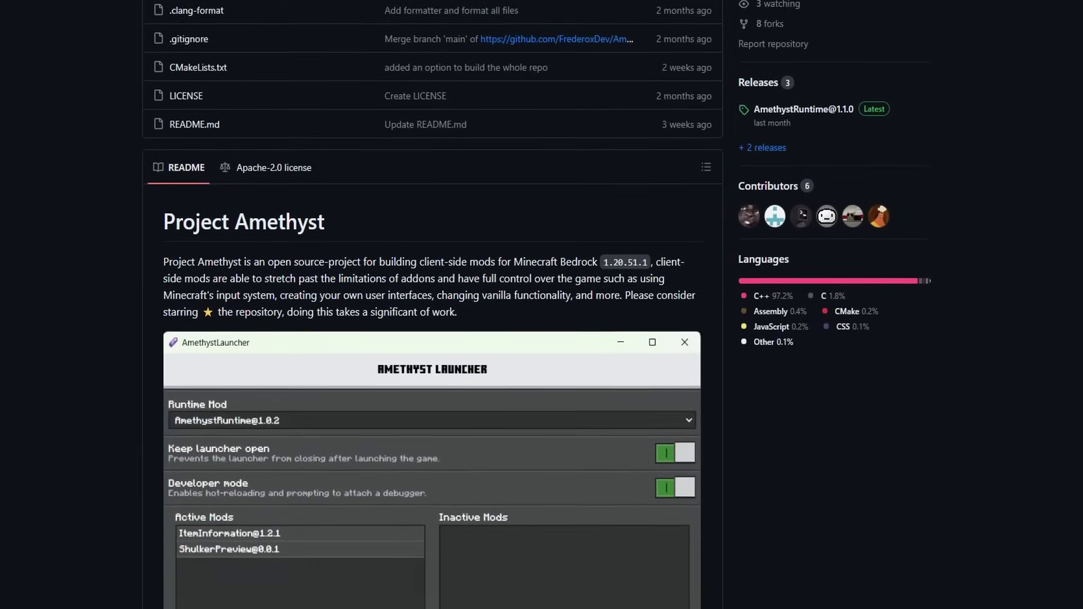
pyautogui.scroll(-5, 432, 304)
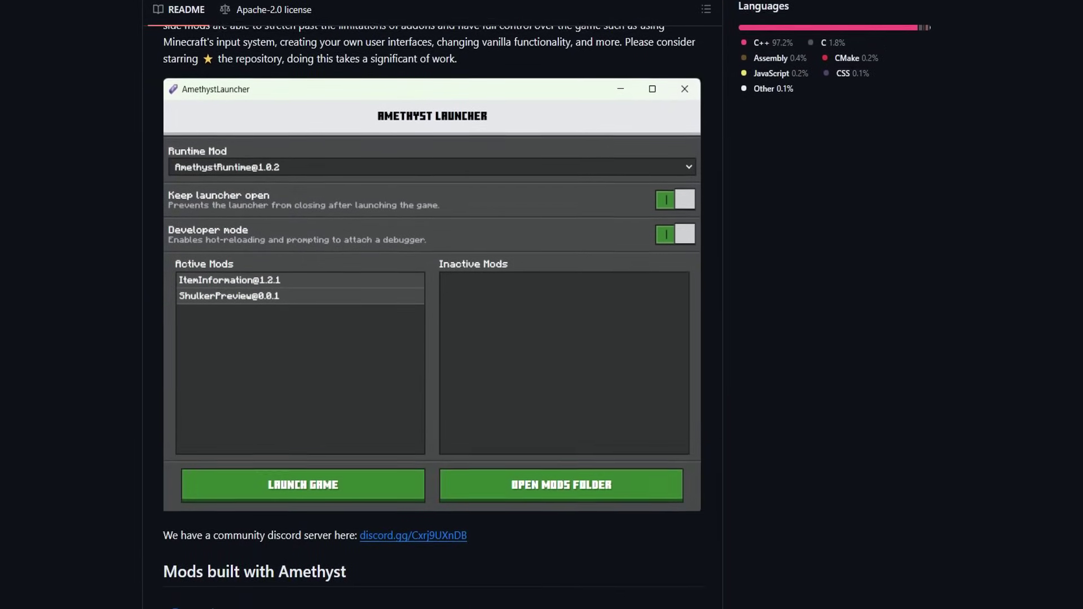
pyautogui.scroll(-3, 432, 305)
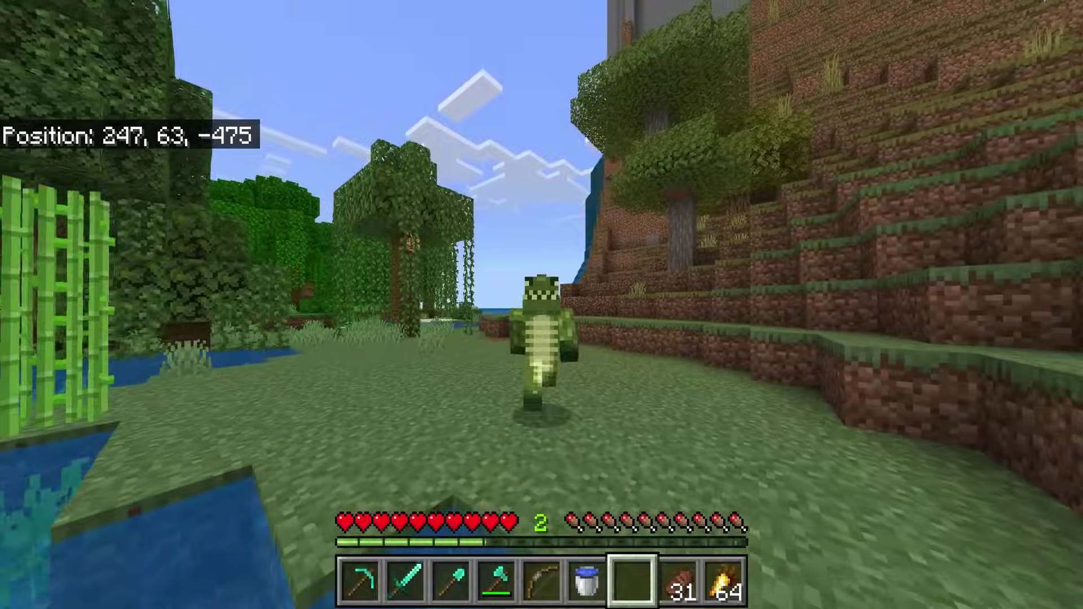
# - Run along the water in third-person view, and return to first-person view while continuing across the grass
pyautogui.press('w')
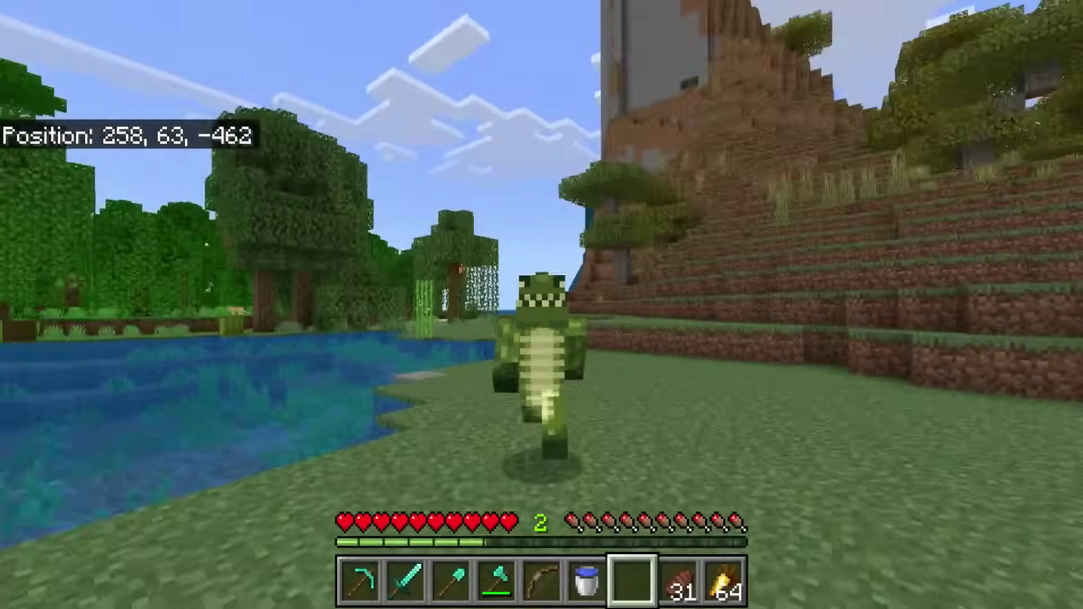
pyautogui.press('F5')
pyautogui.press('w')
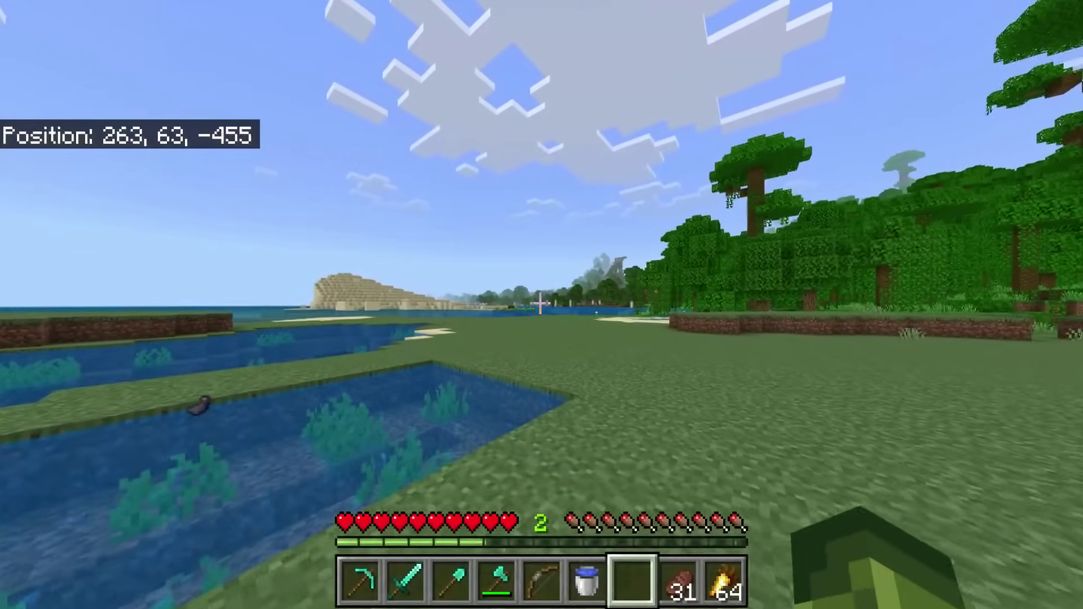
pyautogui.press('w')
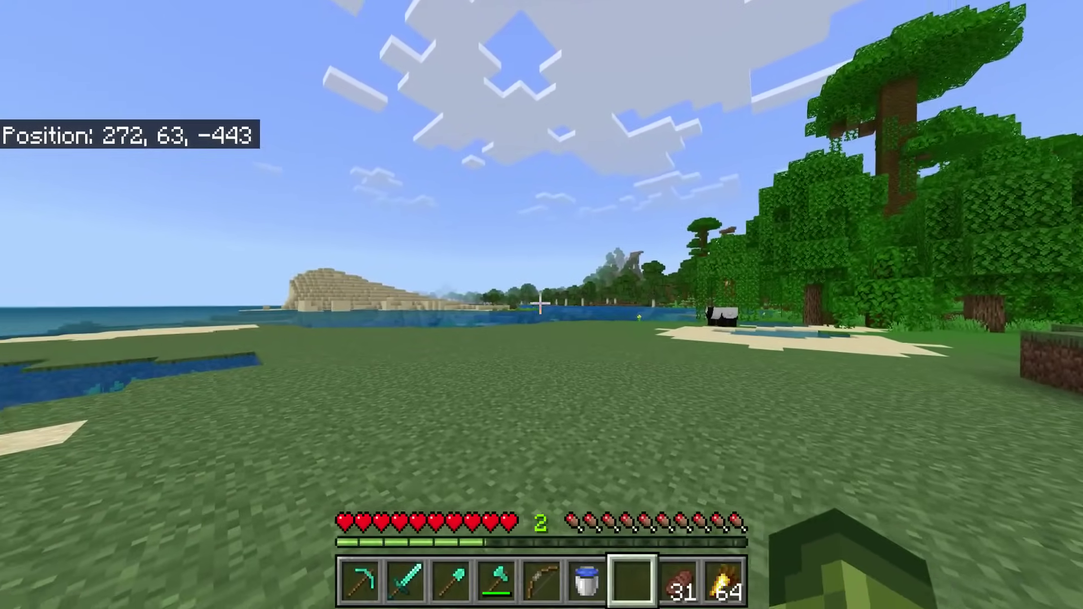
# - Zoom in on the far bank, view the character from the front in third person, and return to first-person view
pyautogui.moveTo(540, 304)
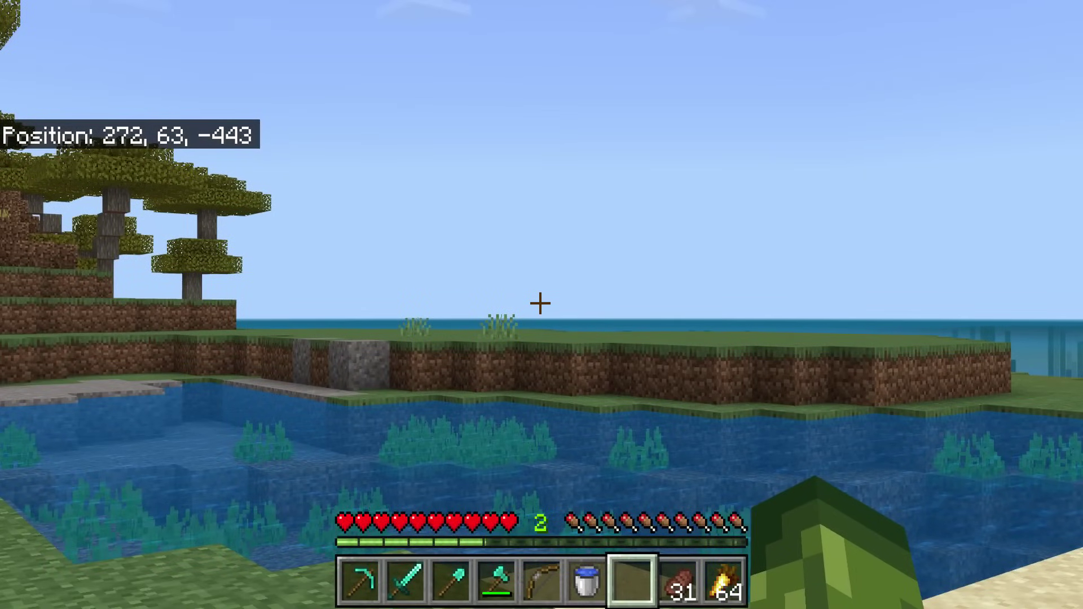
pyautogui.press('F5')
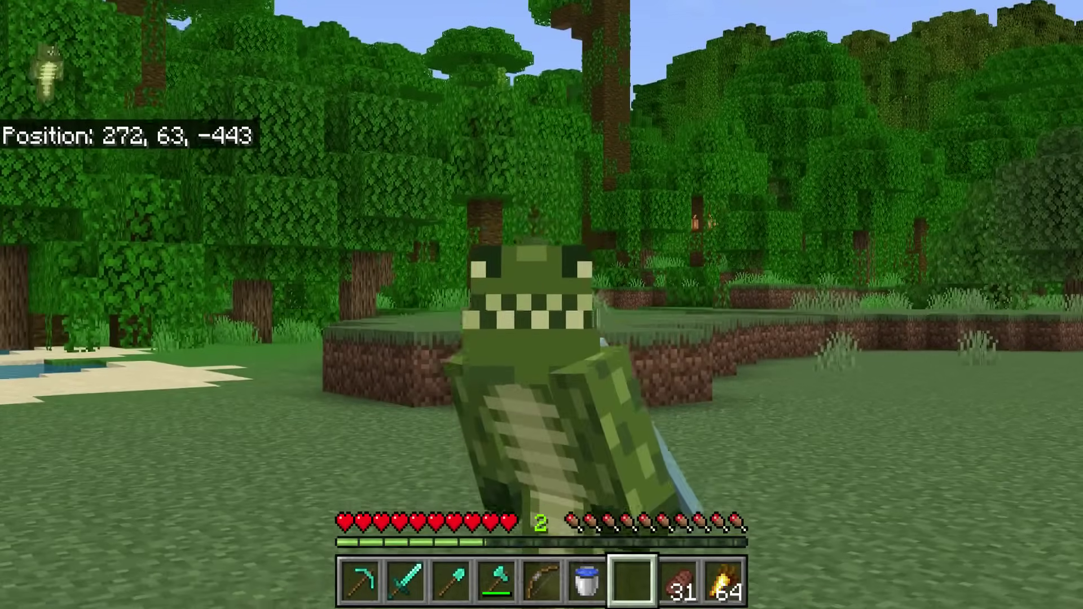
pyautogui.press('w')
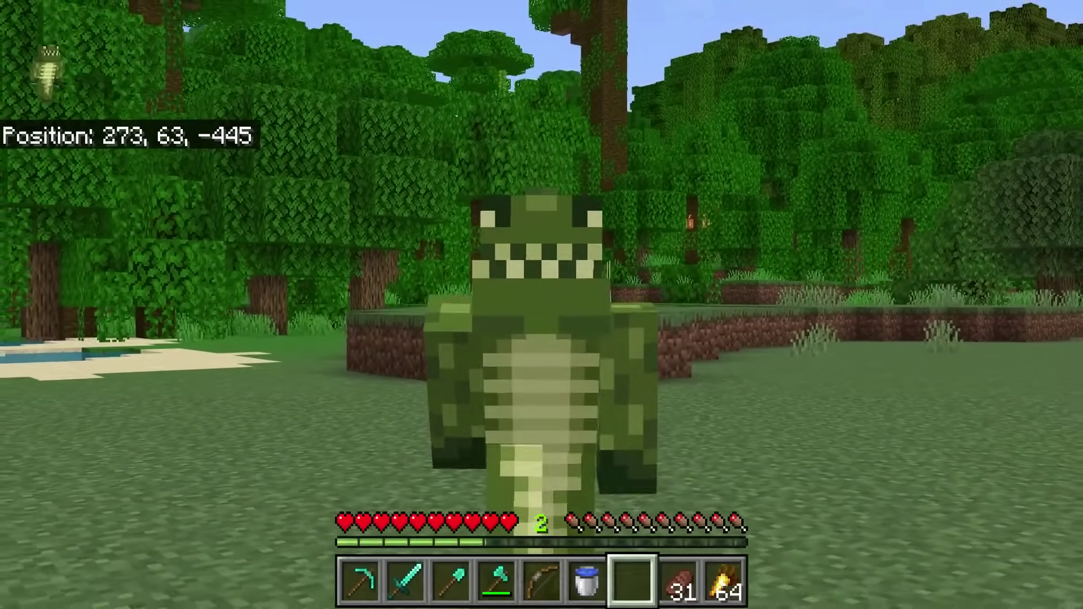
pyautogui.press('F5')
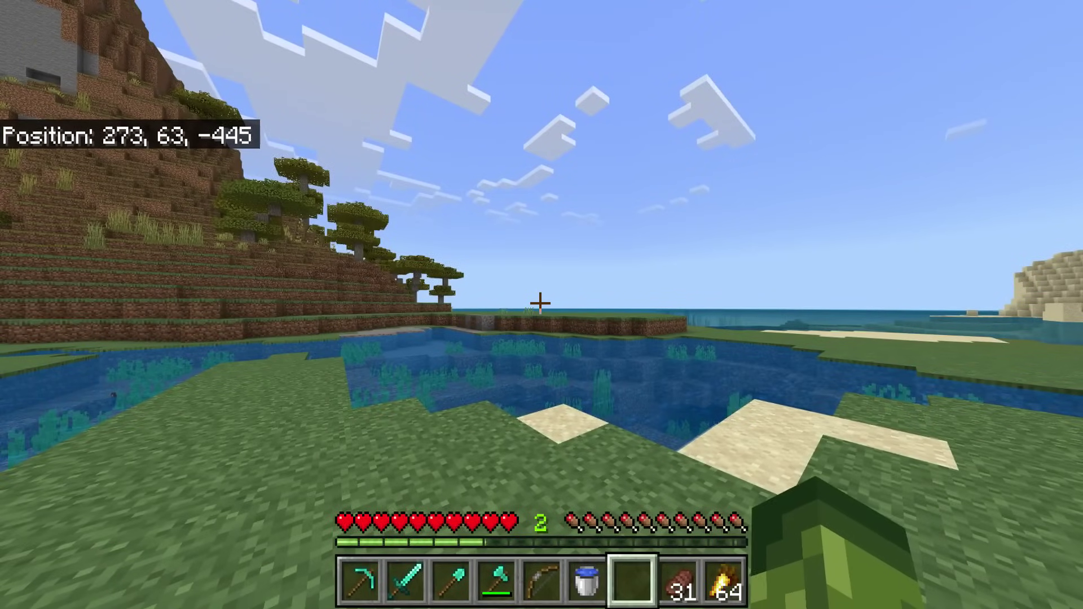
# - Bind key.zoom to Z in the Keyboard & Mouse settings, and test the zoom on the shoreline back in the world
pyautogui.press('Escape')
pyautogui.click(286, 239)
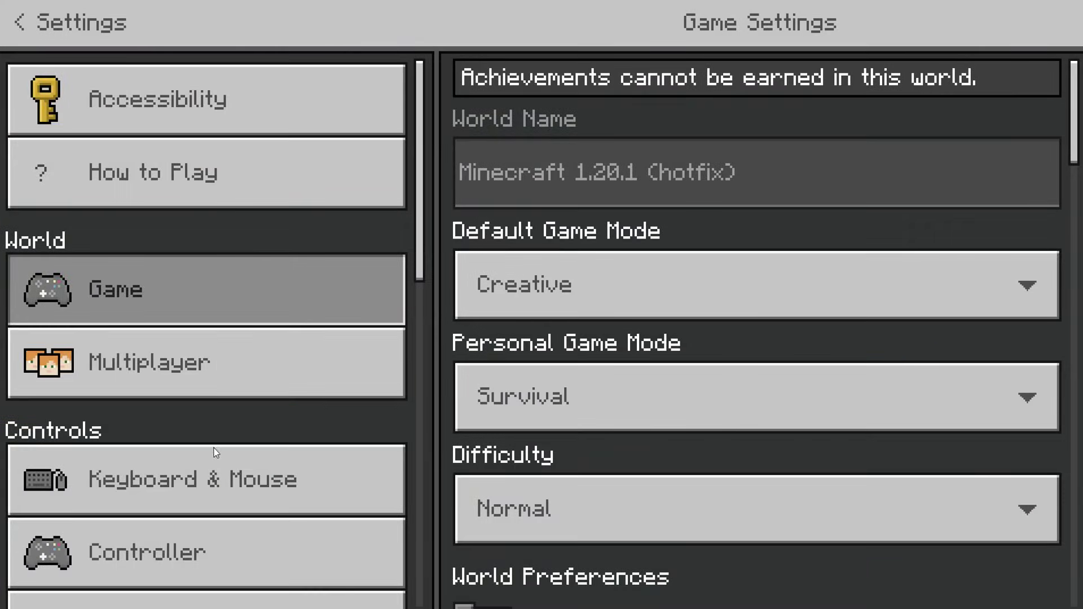
pyautogui.click(215, 458)
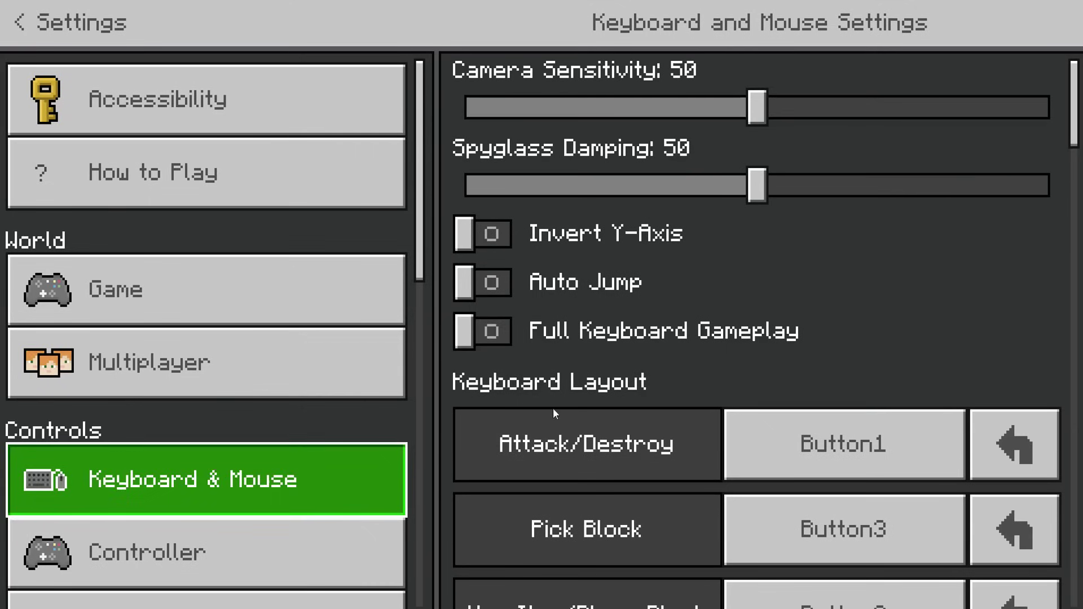
pyautogui.moveTo(1074, 141); pyautogui.dragTo(1054, 547)
pyautogui.click(831, 363)
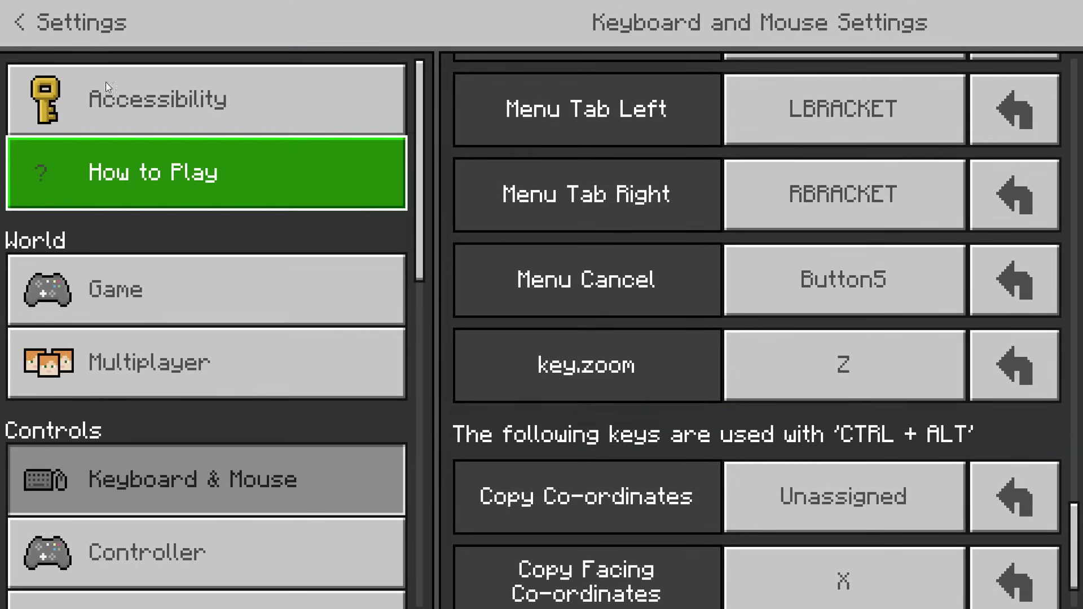
pyautogui.press('Escape')
pyautogui.press('Escape')
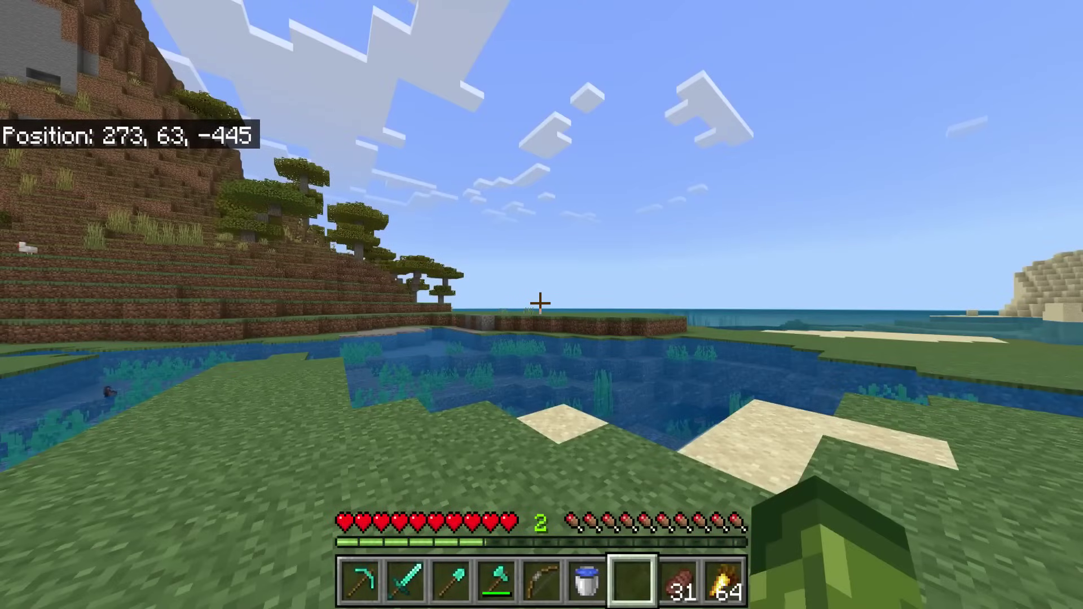
pyautogui.press('c')
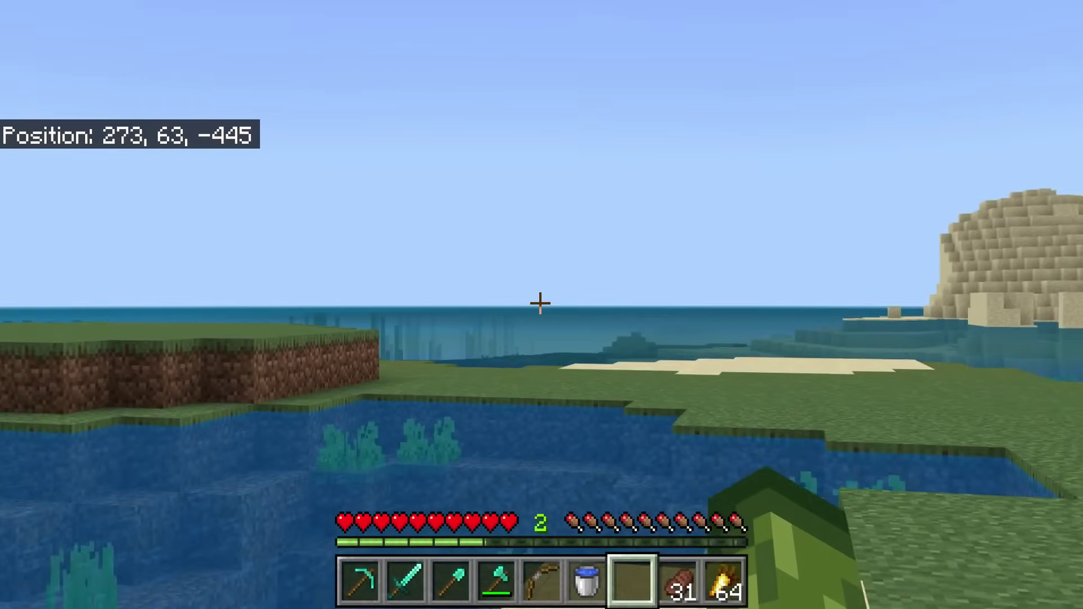
pyautogui.press('c')
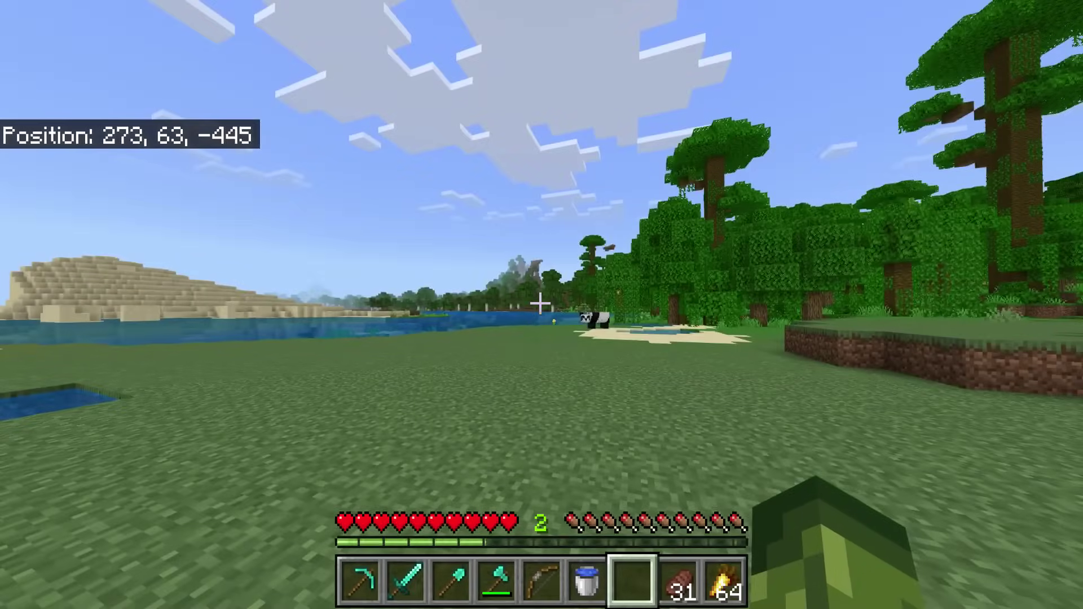